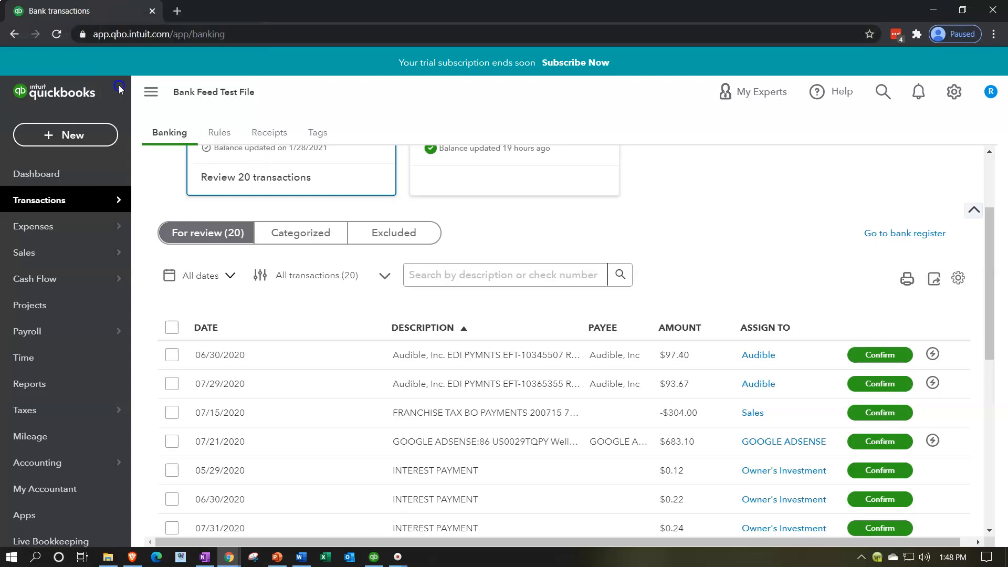
# Open the Profit and Loss report in a duplicated browser tab of the company file.
pyautogui.rightClick(247, 13)
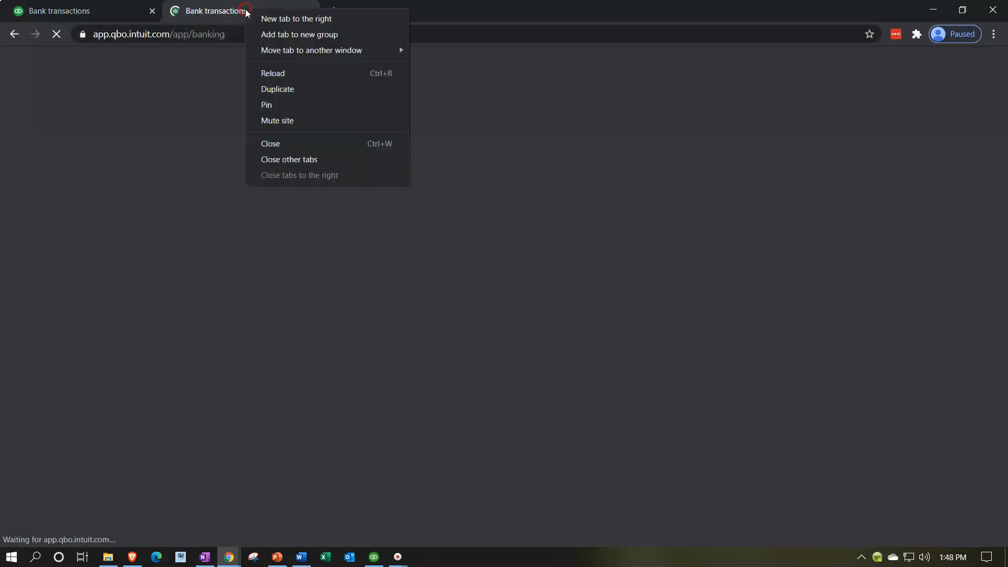
pyautogui.click(273, 74)
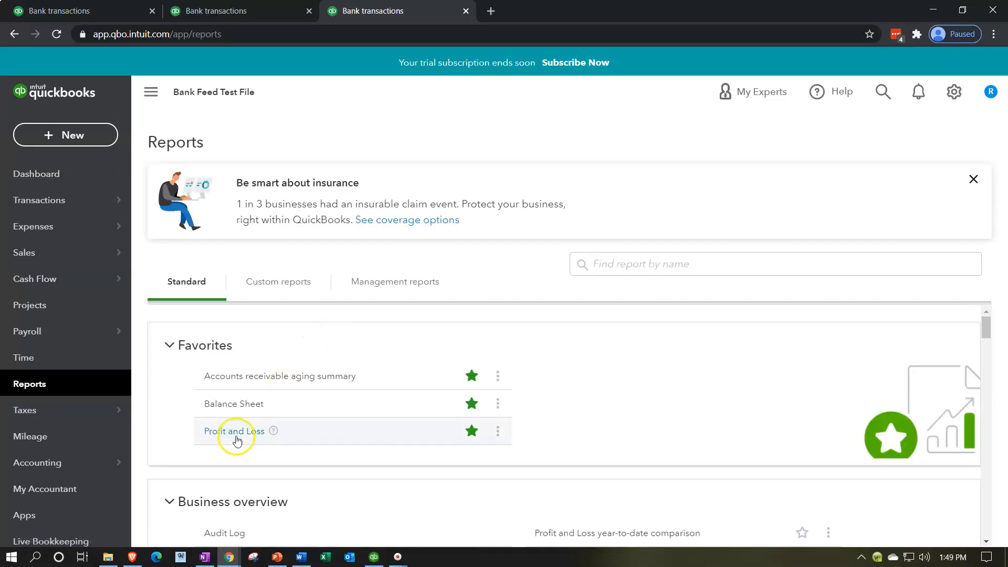
pyautogui.click(236, 436)
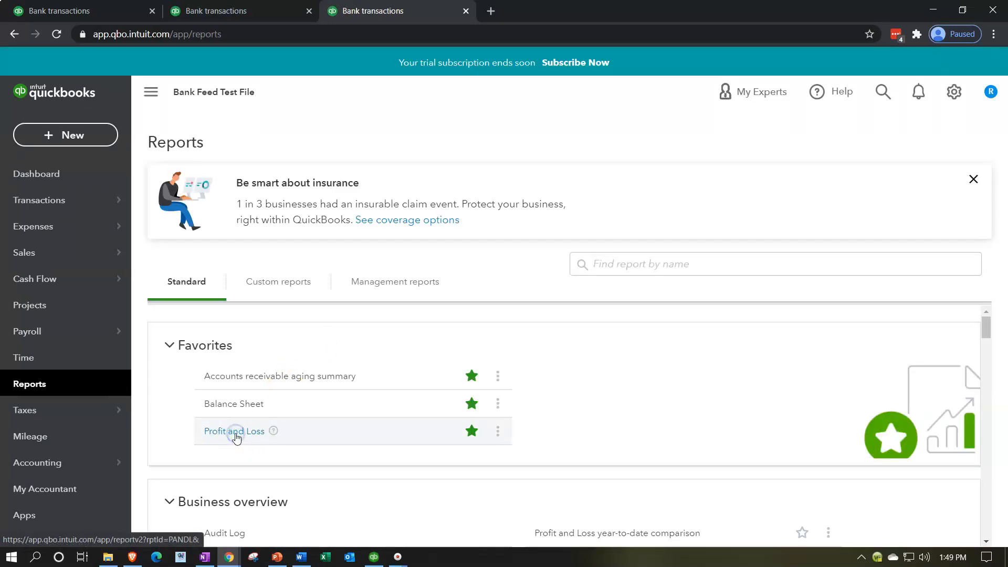
pyautogui.click(236, 435)
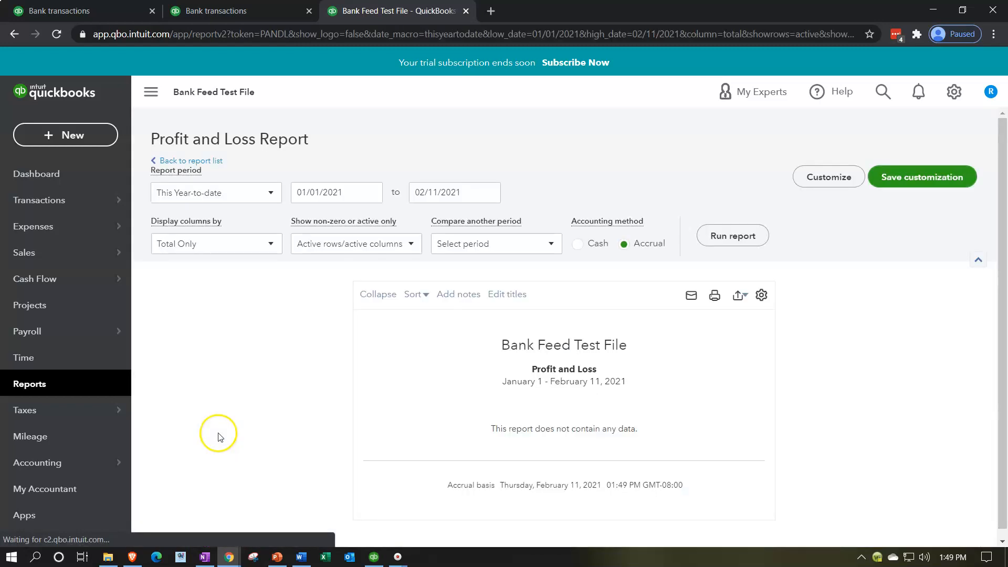
# Run the Profit and Loss report for the period 01/01/2020 to 12/31/2020.
pyautogui.moveTo(344, 197); pyautogui.dragTo(282, 193)
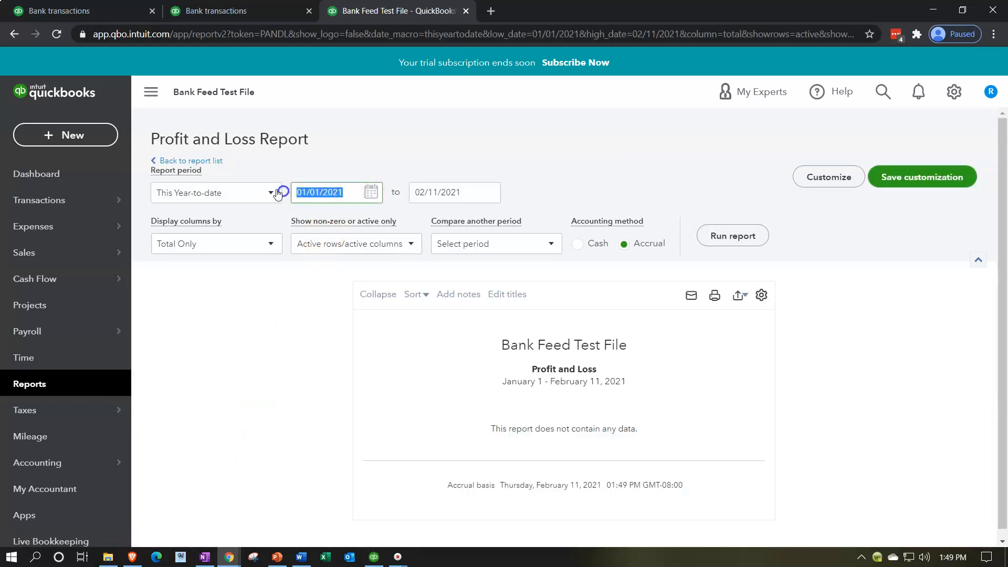
pyautogui.write('01/01/2020')
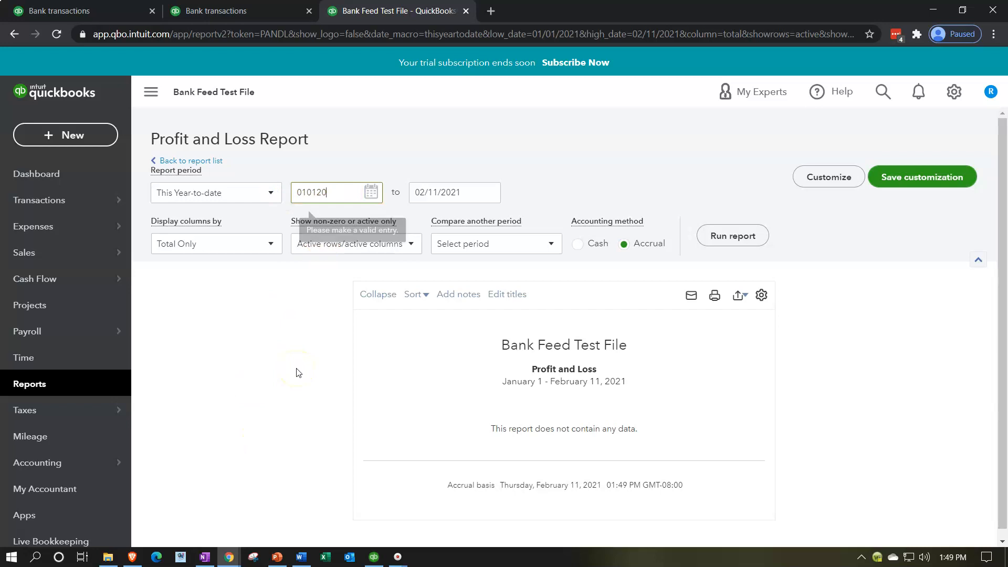
pyautogui.press('Tab')
pyautogui.write('123120')
pyautogui.click(296, 373)
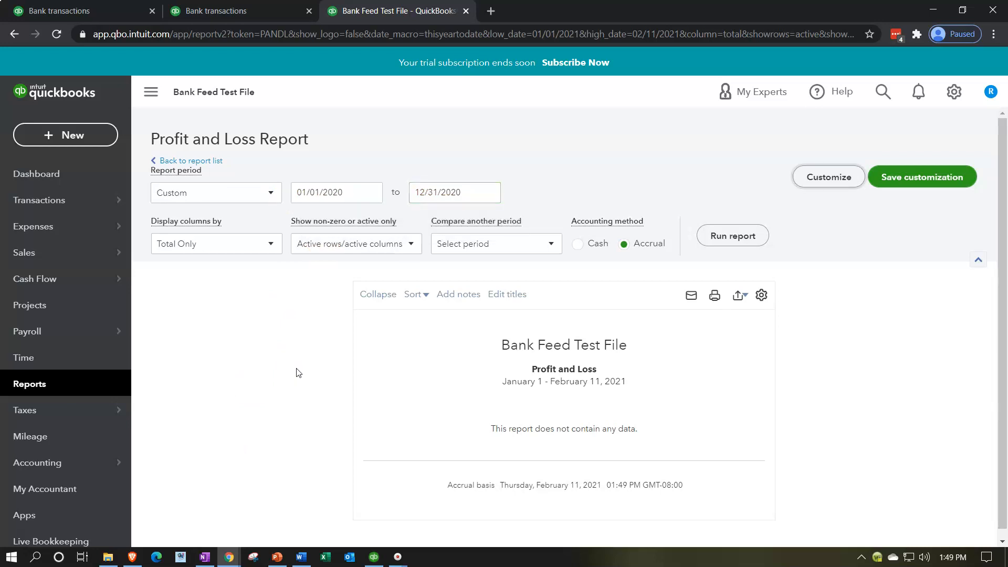
pyautogui.click(738, 234)
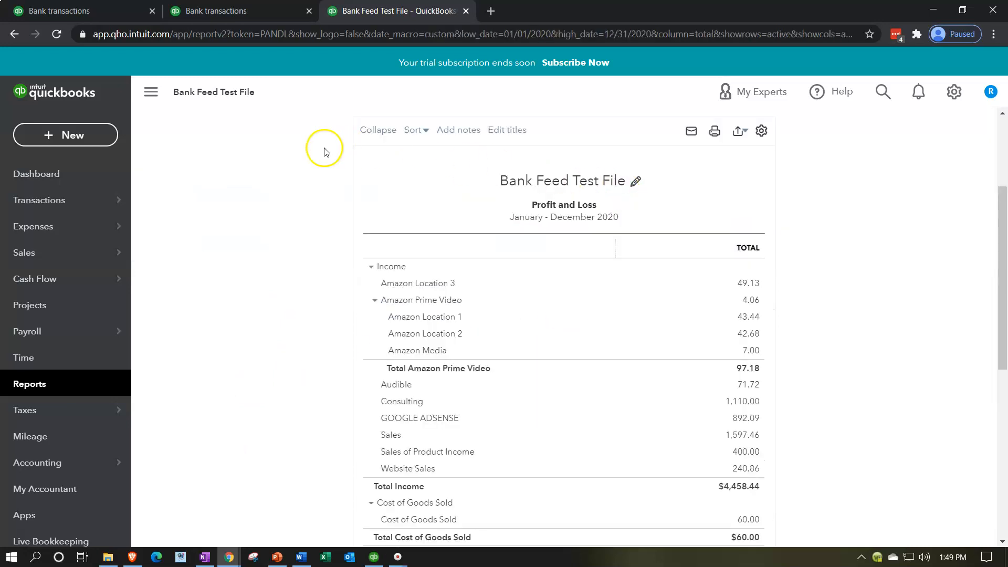
# Collapse the navigation sidebar beside the Profit and Loss report and enlarge the page to 125%.
pyautogui.click(151, 93)
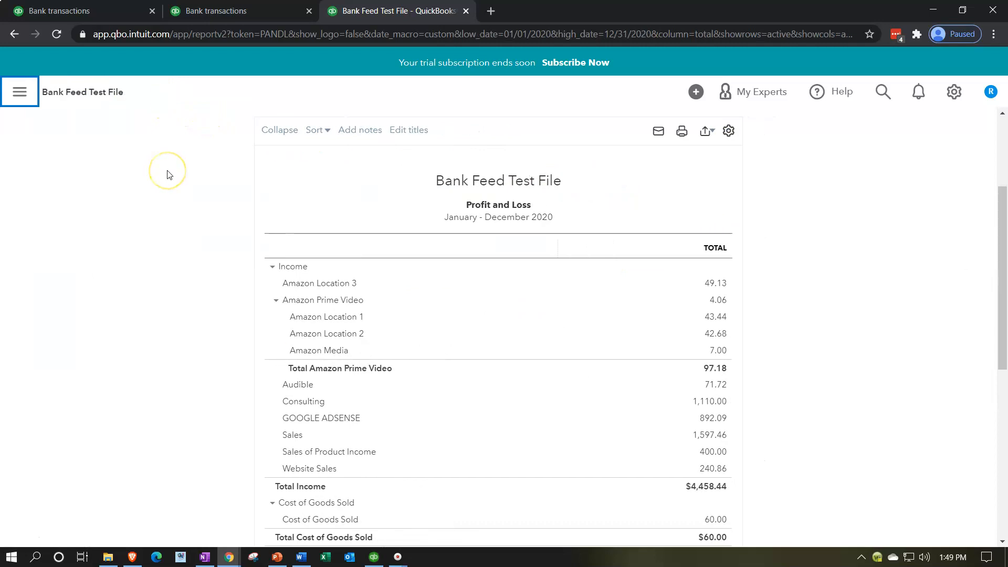
pyautogui.hotkey('ctrl', '+')
pyautogui.hotkey('ctrl', '+')
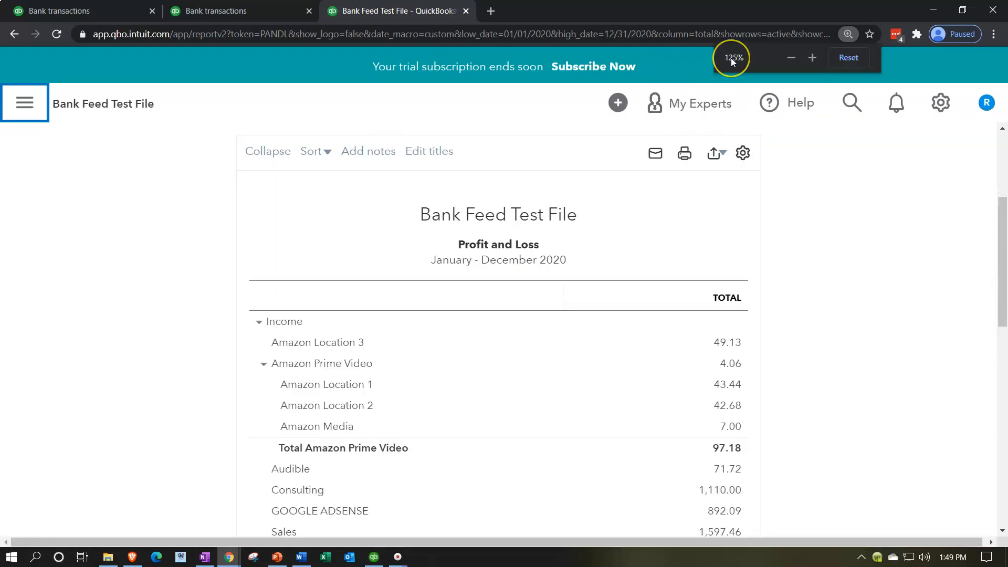
# Open the Balance Sheet report in the other duplicated bank transactions tab.
pyautogui.click(260, 11)
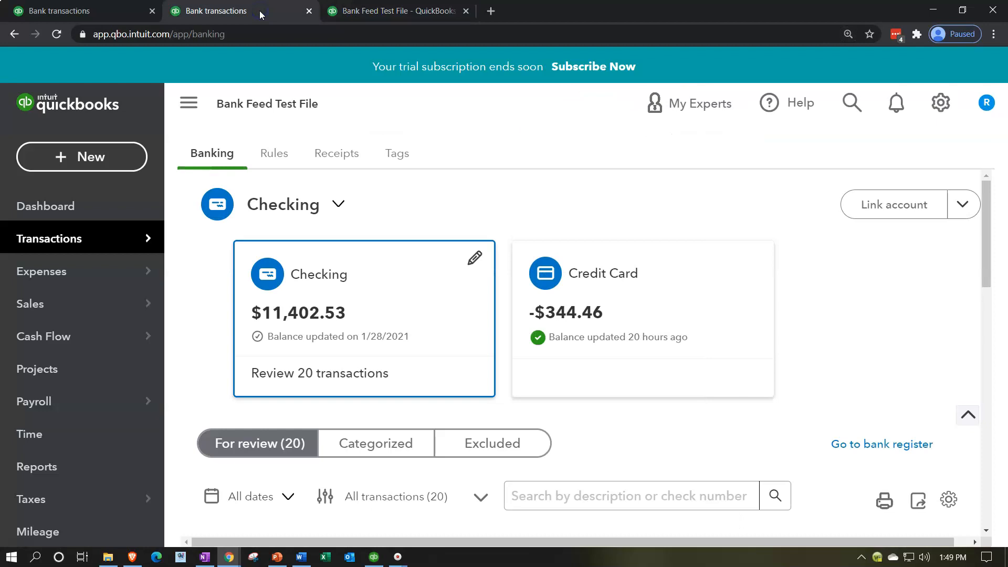
pyautogui.click(78, 466)
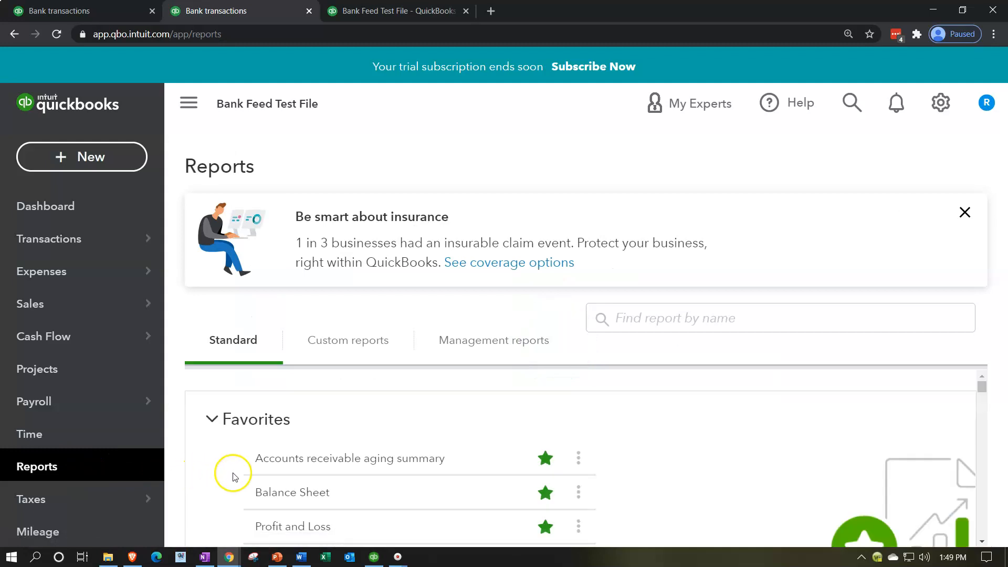
pyautogui.click(270, 492)
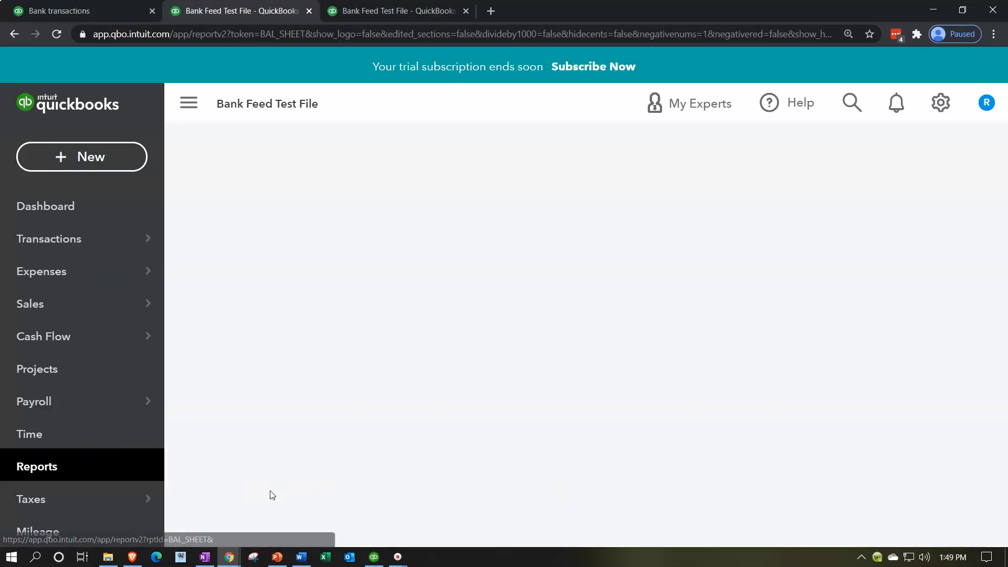
pyautogui.scroll(-5, 277, 493)
pyautogui.scroll(10, 278, 491)
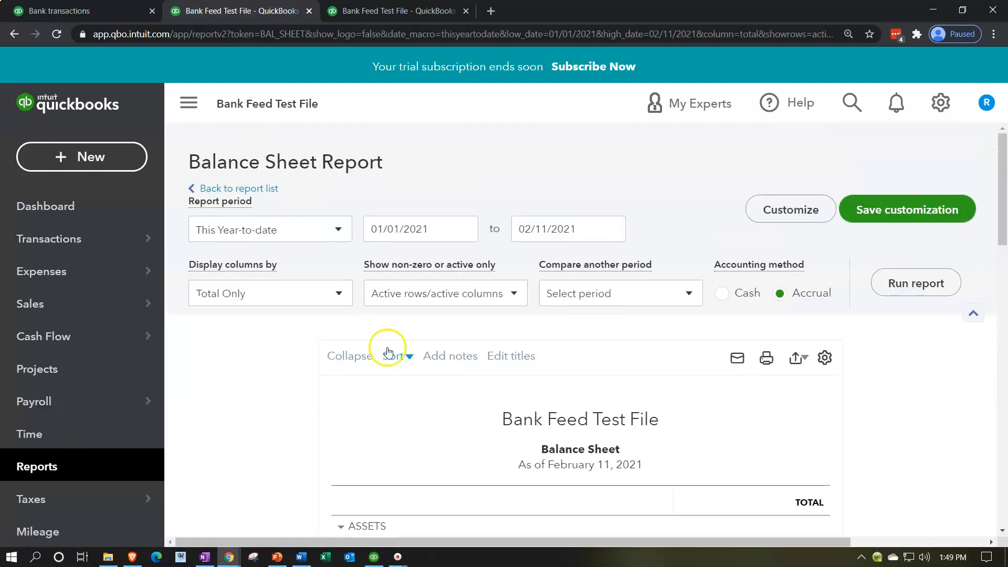
# Run the Balance Sheet report for 01/01/2020 to 12/31/2020 and collapse its navigation sidebar.
pyautogui.tripleClick(432, 235)
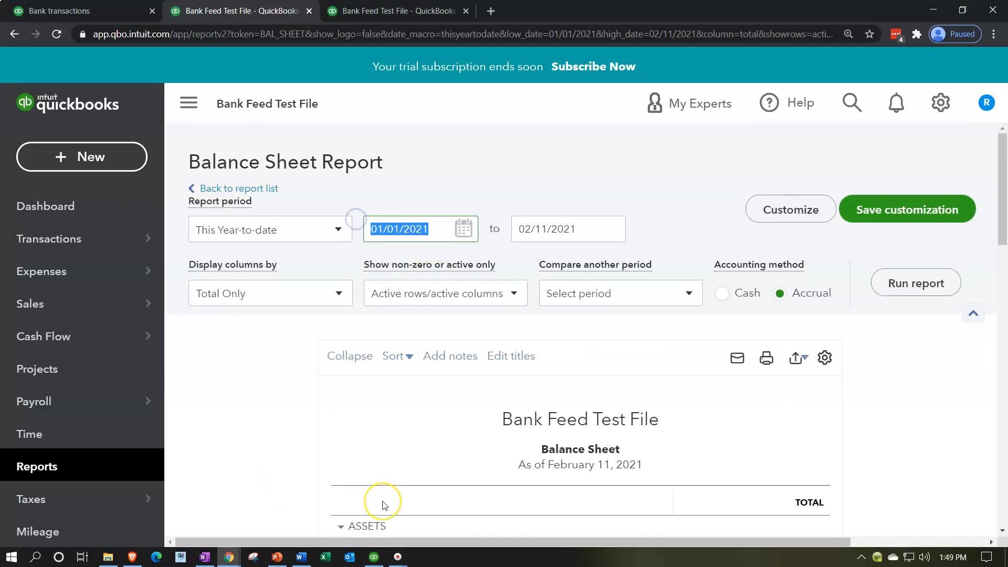
pyautogui.write('01/01/20')
pyautogui.press('Tab')
pyautogui.write('123120')
pyautogui.press('Tab')
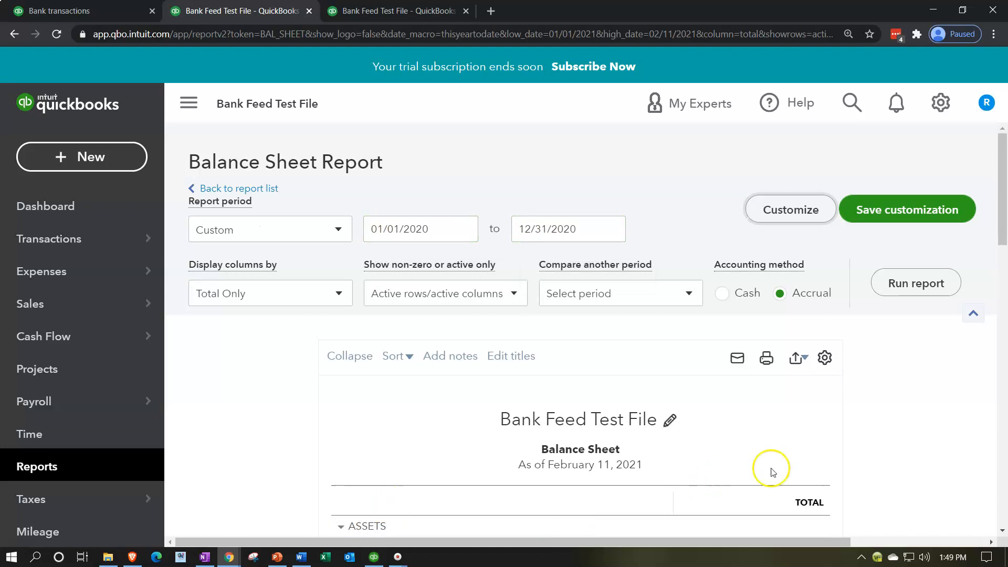
pyautogui.click(920, 287)
pyautogui.scroll(-3, 921, 289)
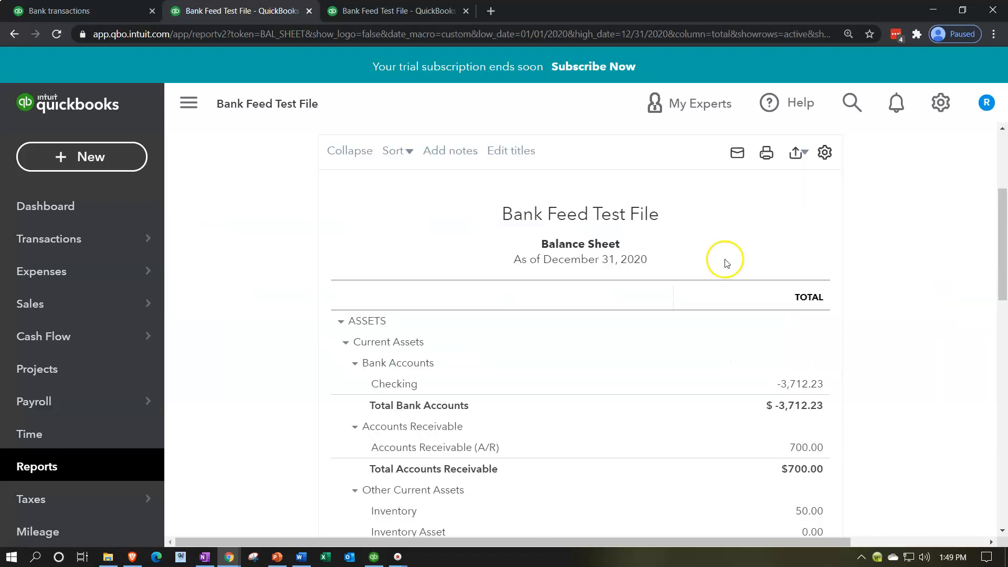
pyautogui.click(192, 110)
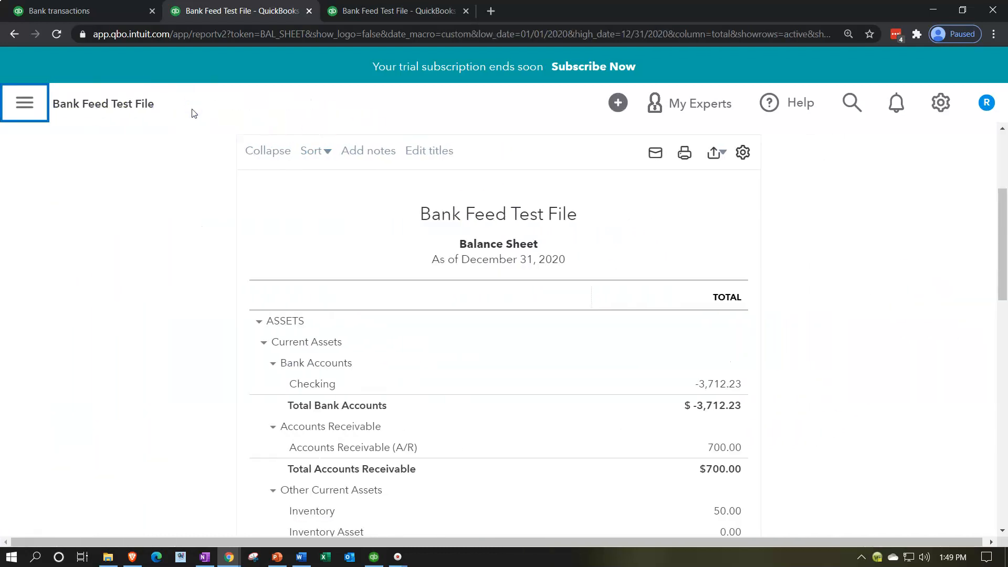
# Duplicate the Profit and Loss browser tab and open the Profit and Loss by Class report in the copy.
pyautogui.click(371, 15)
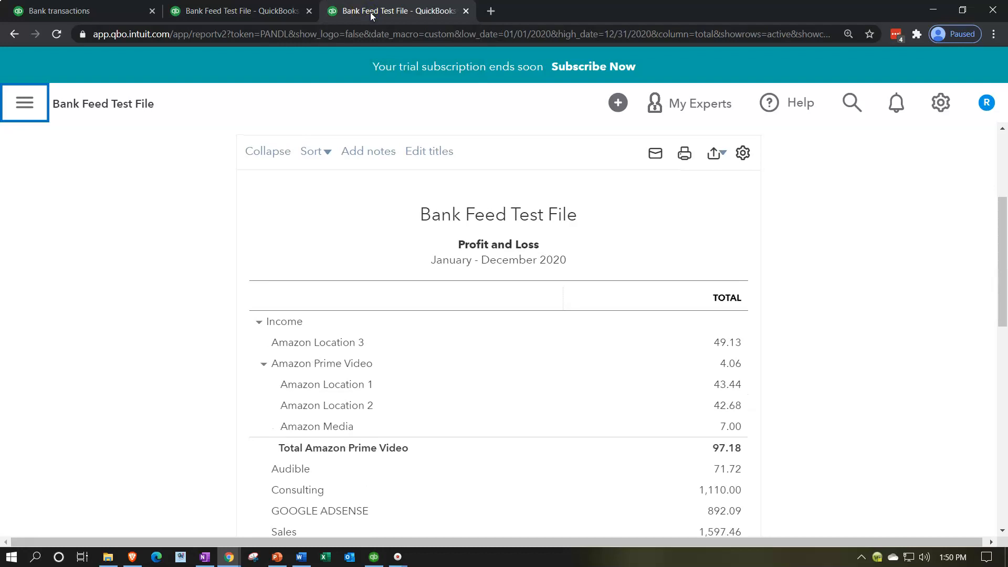
pyautogui.rightClick(371, 16)
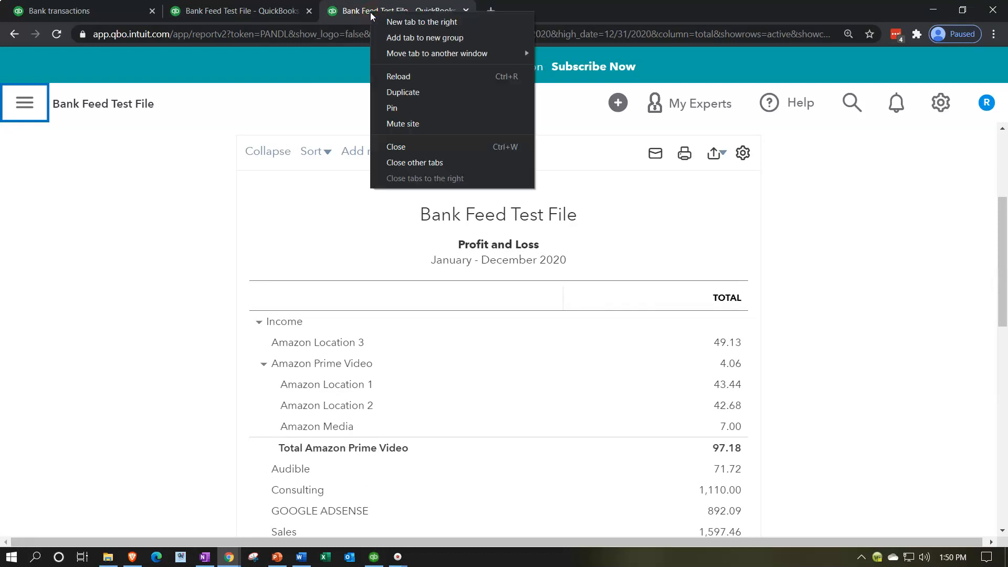
pyautogui.click(403, 95)
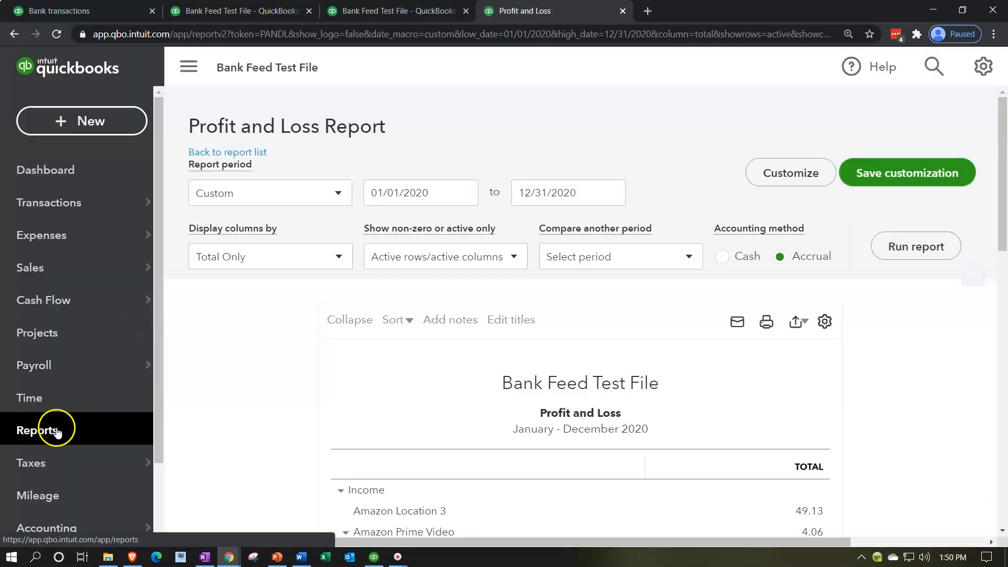
pyautogui.click(57, 431)
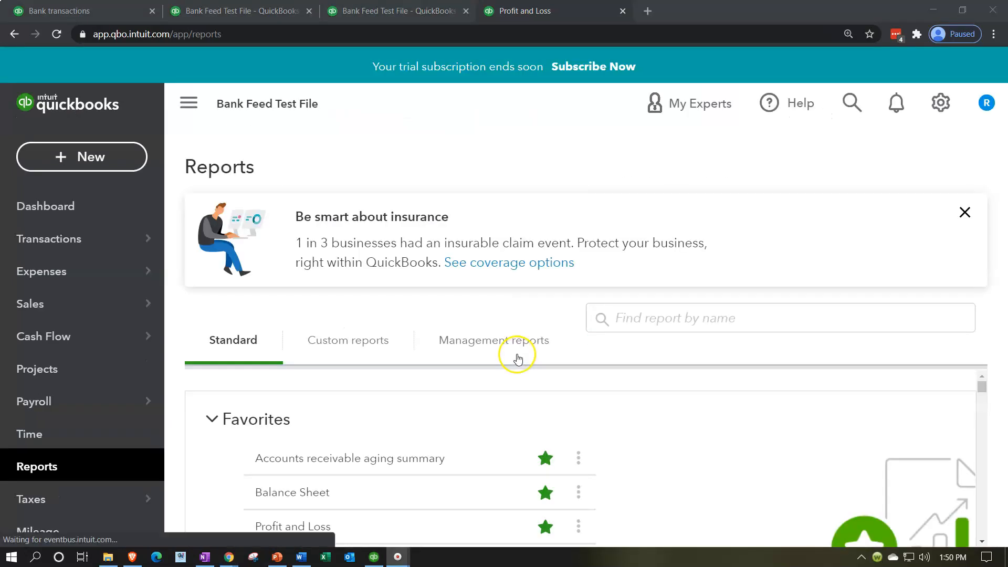
pyautogui.scroll(-6, 439, 419)
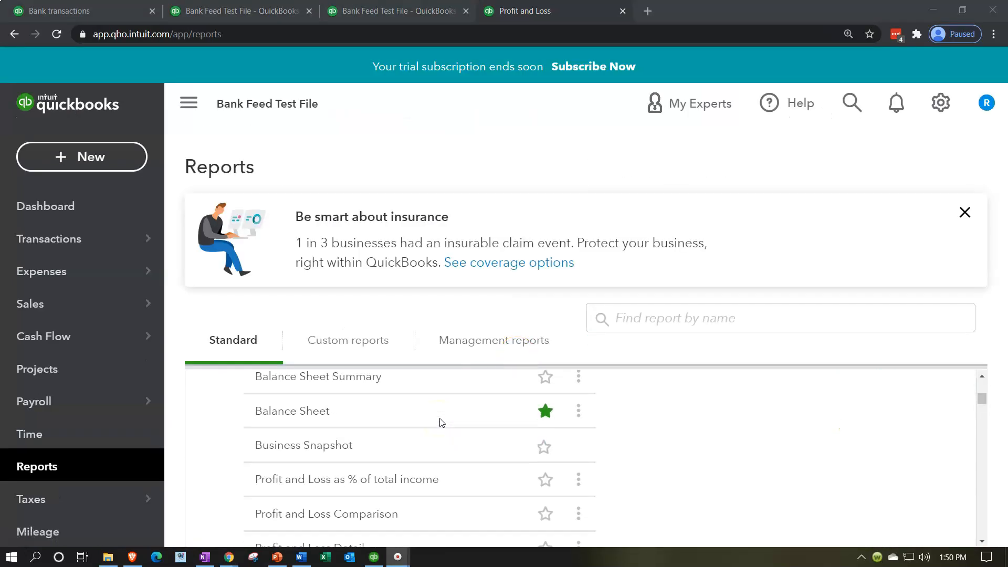
pyautogui.scroll(-1, 442, 423)
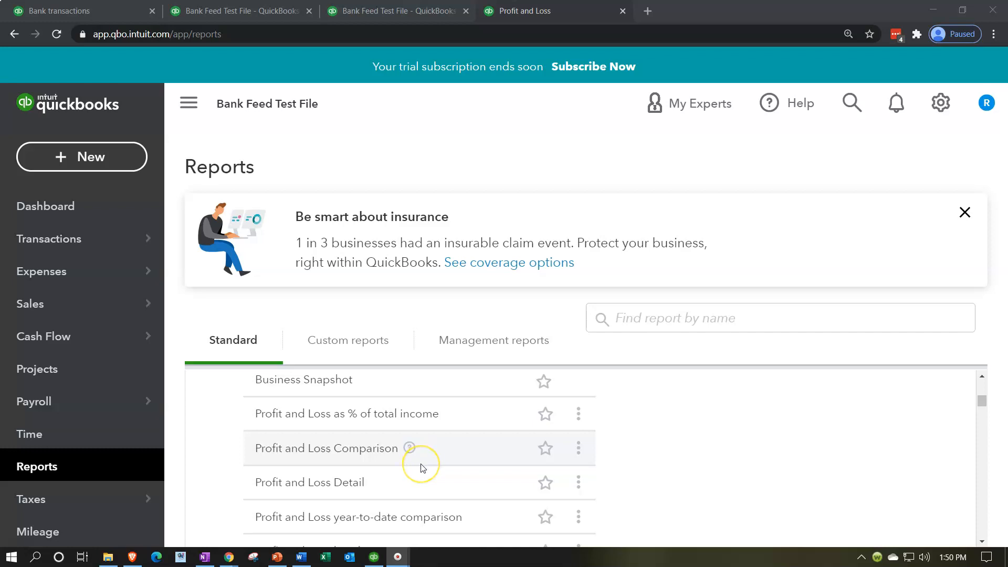
pyautogui.scroll(-1, 421, 466)
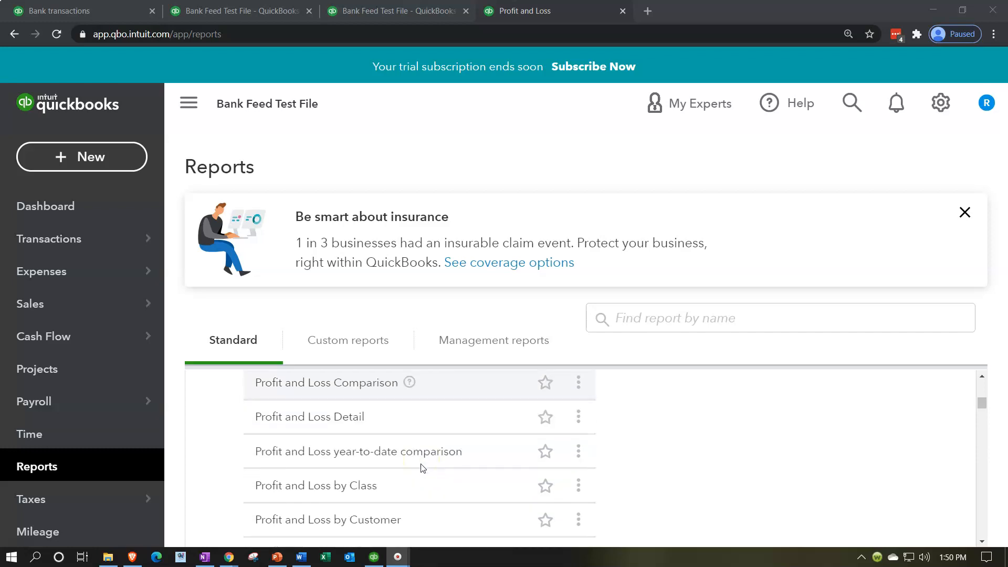
pyautogui.click(351, 487)
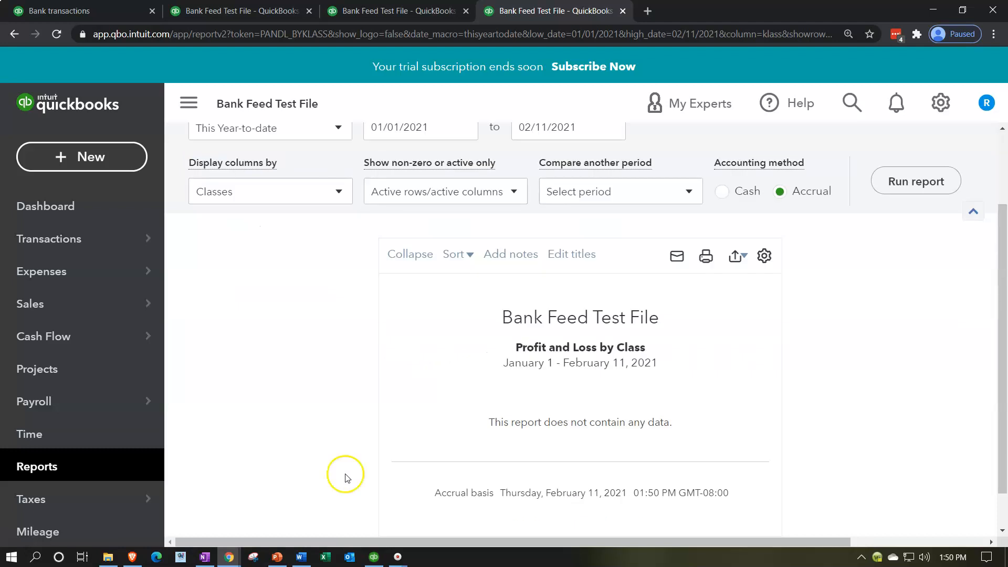
# Collapse the navigation sidebar and run the Profit and Loss by Class report for 01/01/2020 to 12/31/2020.
pyautogui.click(197, 116)
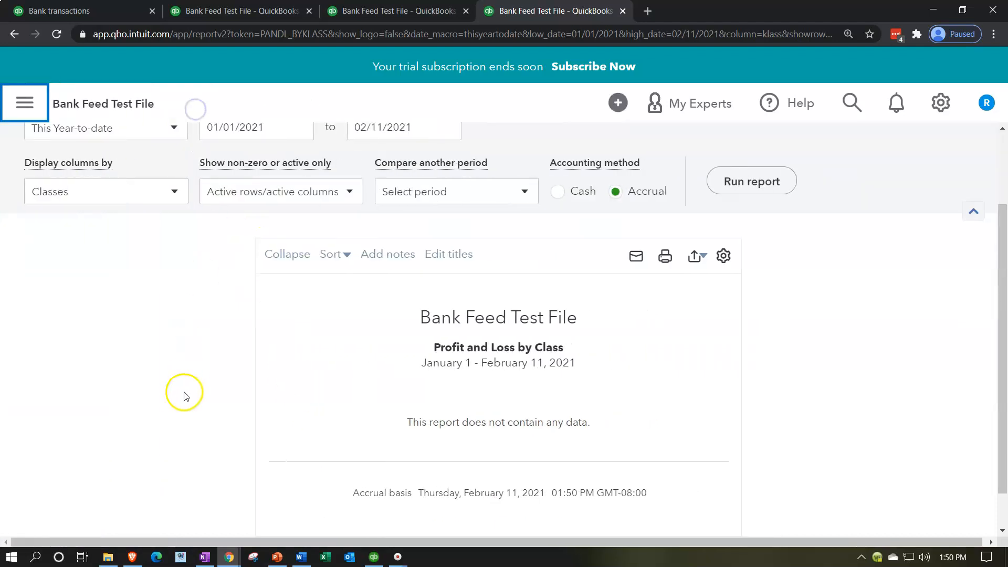
pyautogui.moveTo(265, 229); pyautogui.dragTo(191, 219)
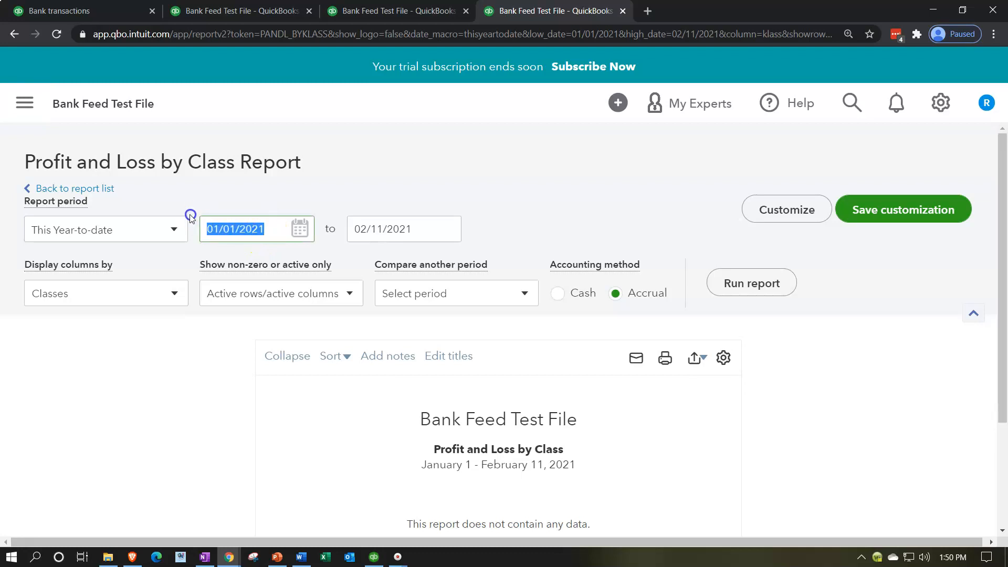
pyautogui.write('01/01/2020')
pyautogui.press('Tab')
pyautogui.write('12/31/2020')
pyautogui.press('Tab')
pyautogui.click(502, 501)
pyautogui.click(745, 283)
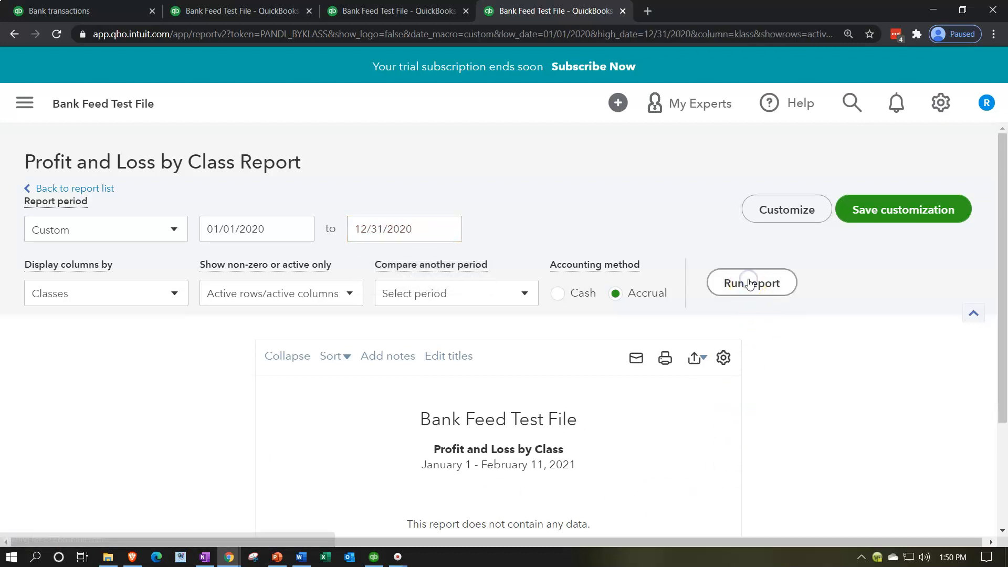
pyautogui.scroll(-1, 751, 284)
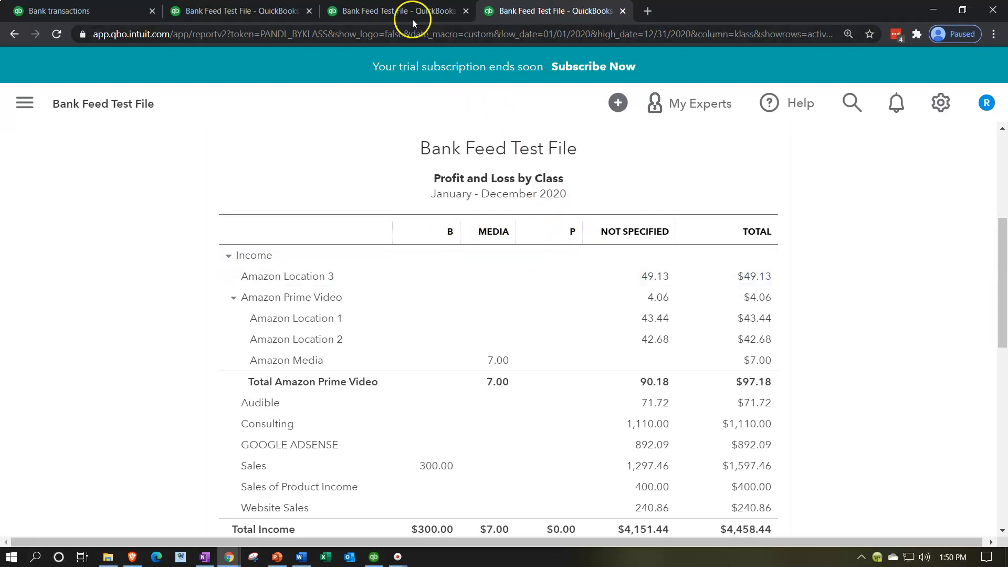
# Review the Profit and Loss report from income down to net income, and compare it with the Profit and Loss by Class report.
pyautogui.click(400, 12)
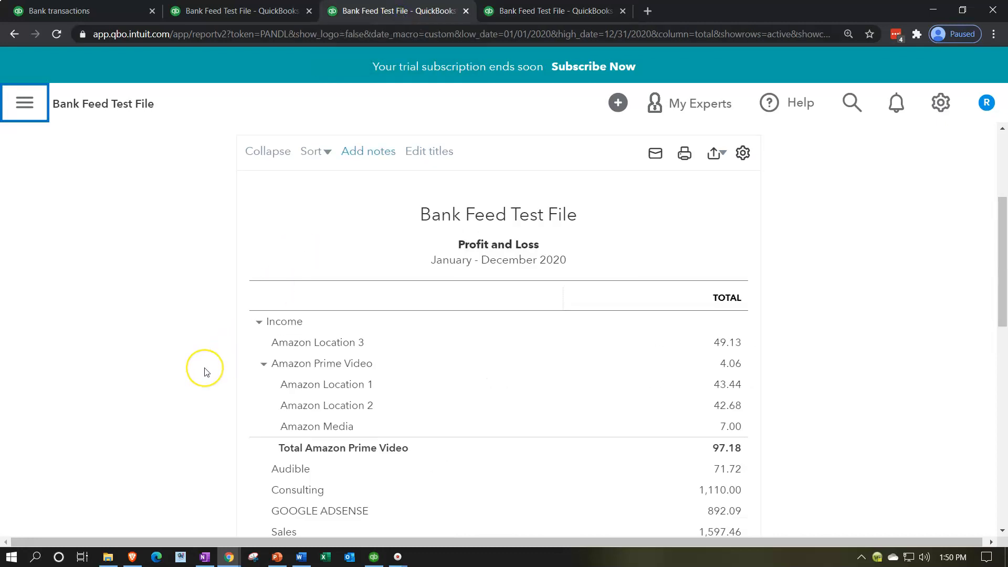
pyautogui.scroll(-1, 206, 372)
pyautogui.scroll(-8, 207, 372)
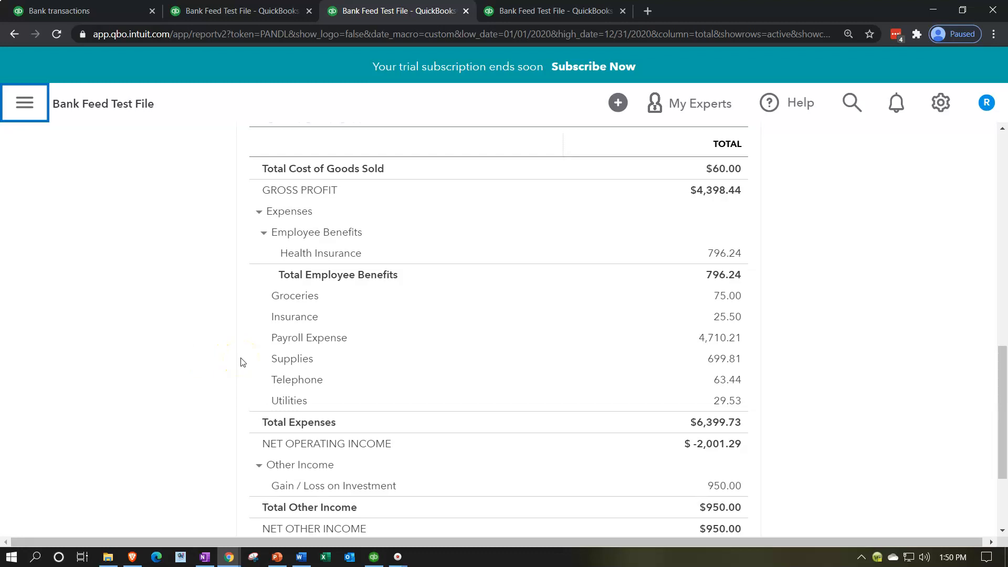
pyautogui.scroll(-1, 242, 362)
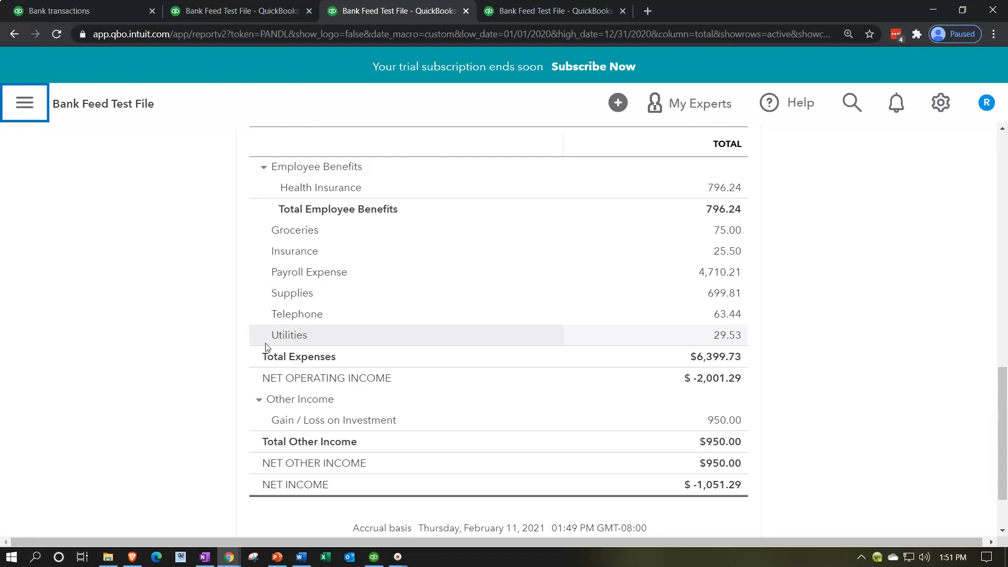
pyautogui.click(525, 10)
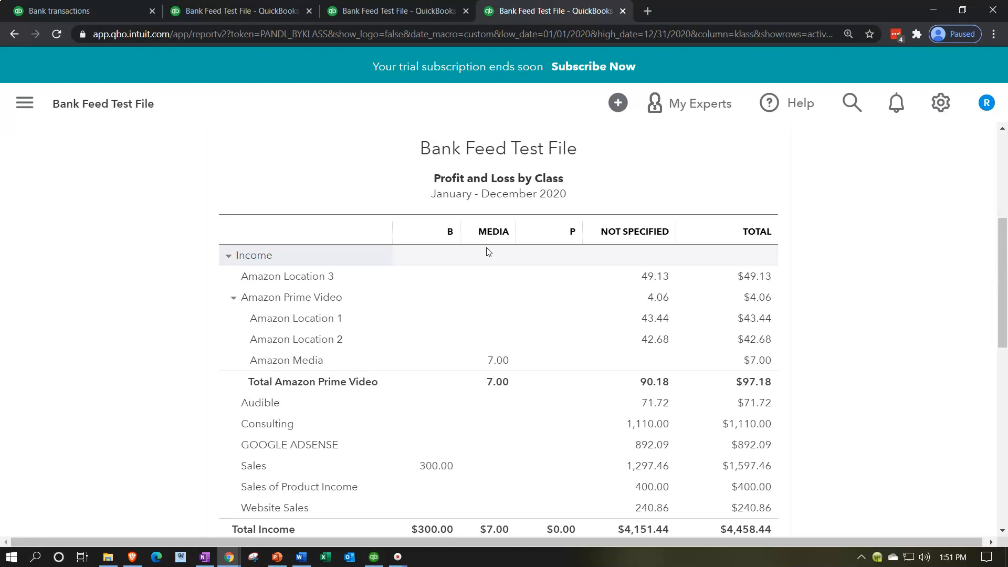
# Return to the Bank transactions page, collapse its navigation sidebar and look through the transactions for review.
pyautogui.click(97, 14)
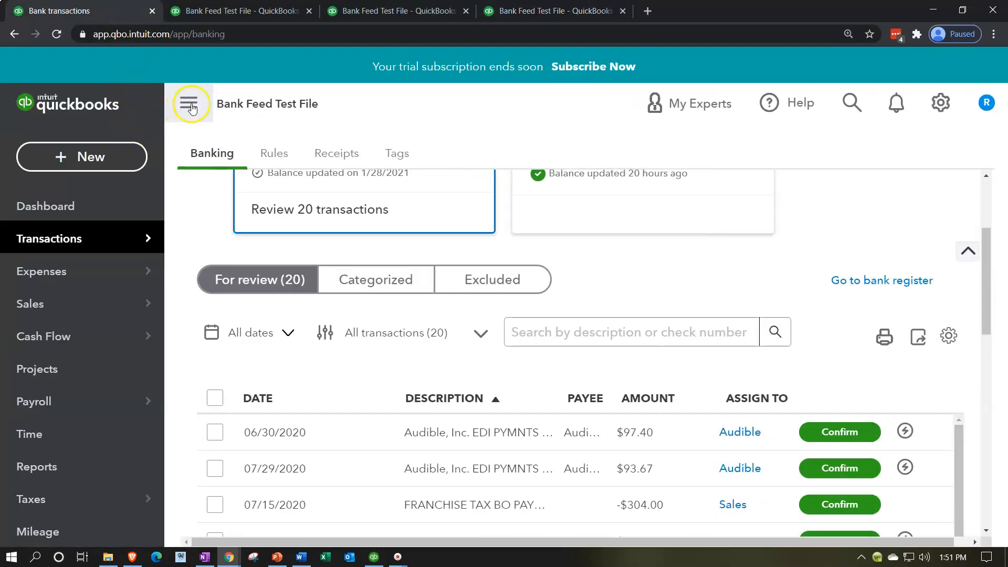
pyautogui.click(151, 92)
pyautogui.scroll(-2, 478, 304)
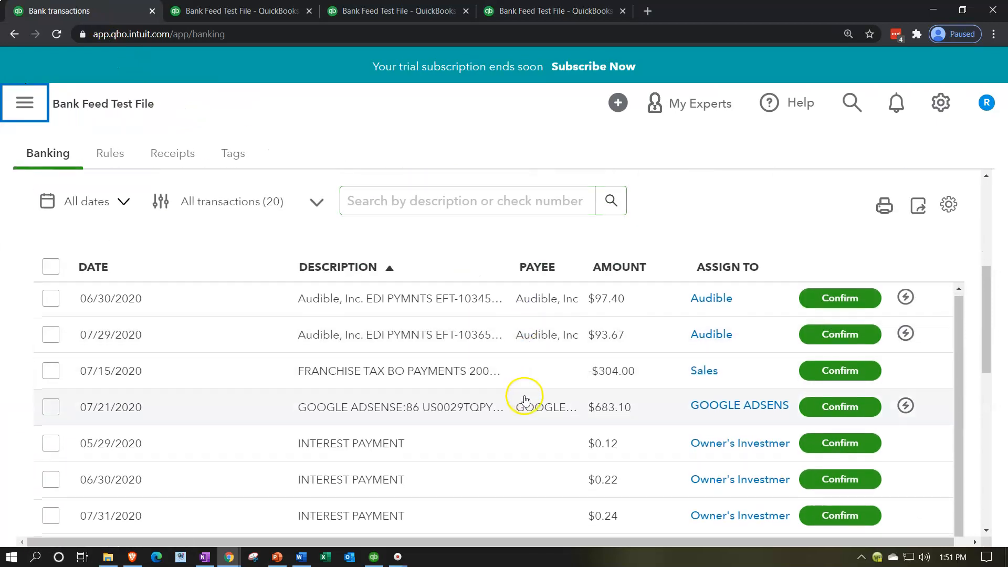
pyautogui.scroll(-6, 654, 428)
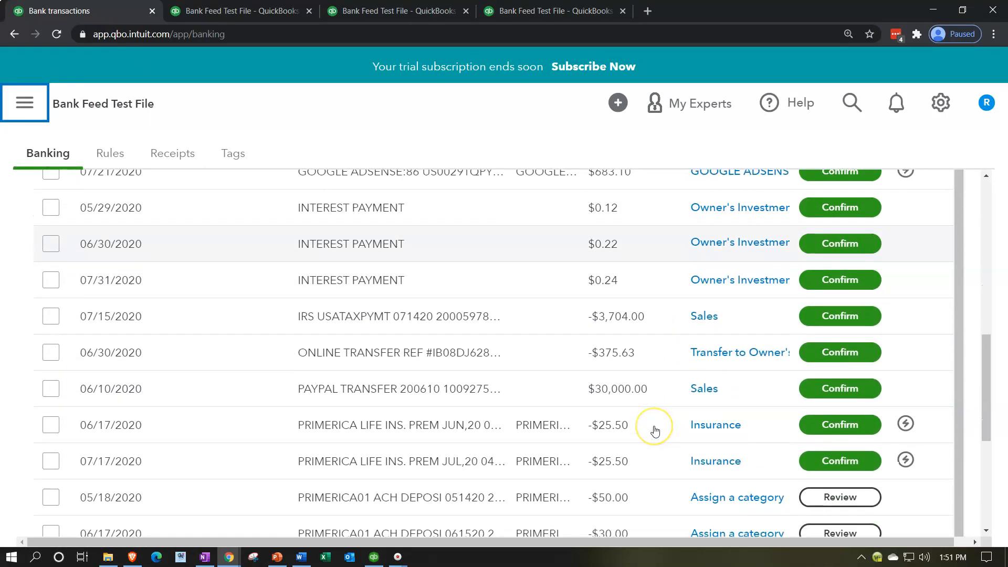
pyautogui.scroll(-2, 655, 431)
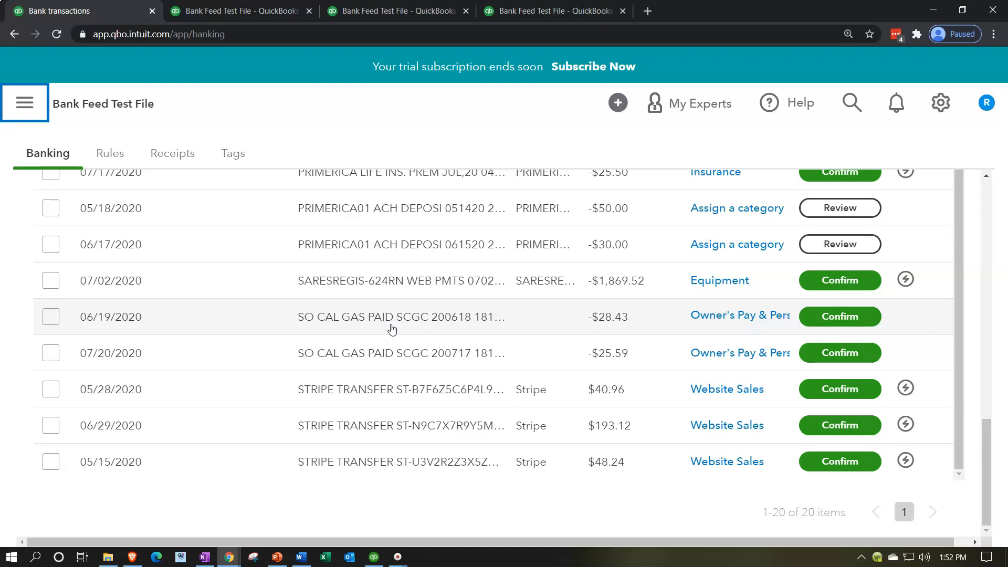
# Expand the 06/19/2020 SO CAL GAS transaction and start creating a rule from it.
pyautogui.click(392, 329)
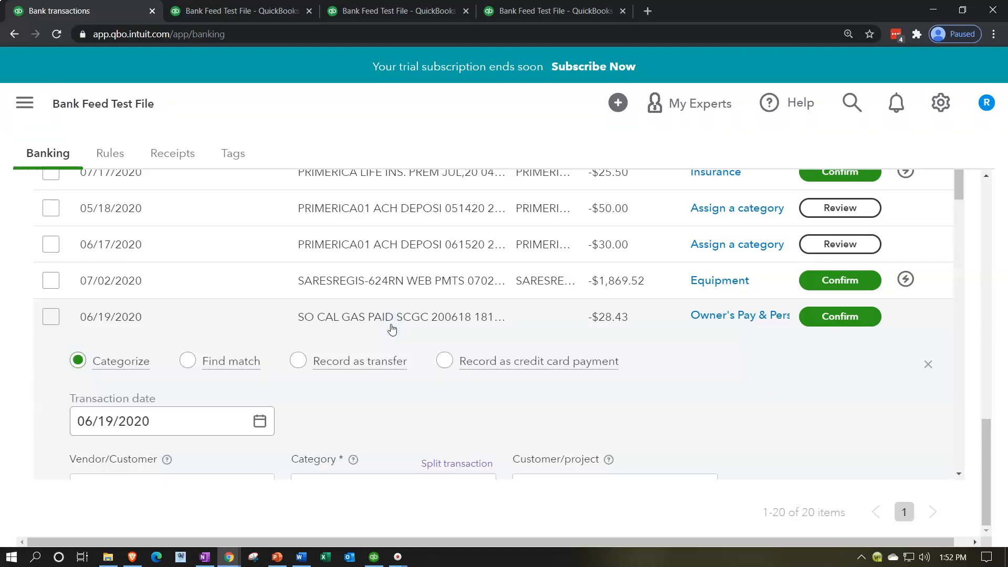
pyautogui.scroll(-2, 392, 330)
pyautogui.hotkey('ctrl', '-')
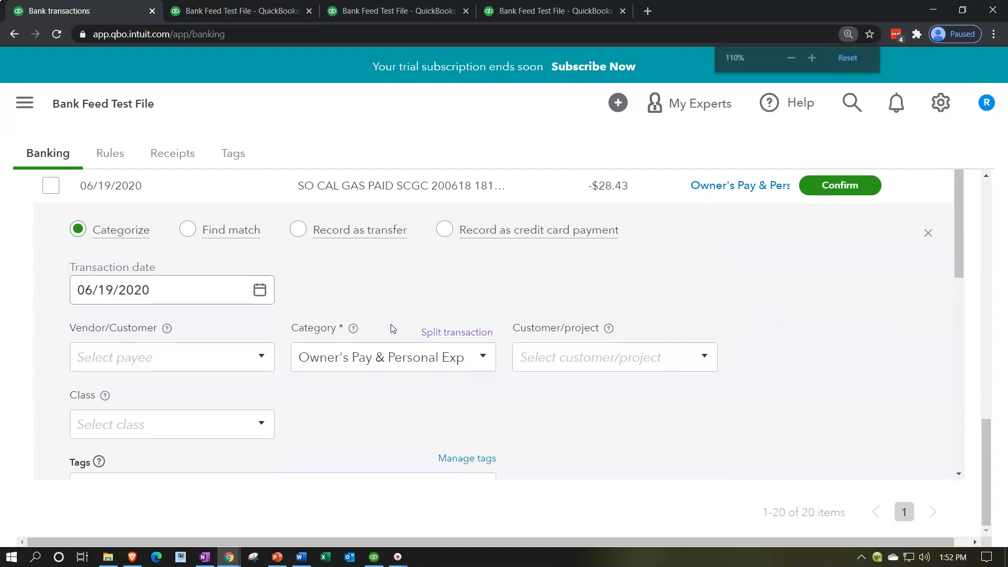
pyautogui.scroll(-2, 392, 330)
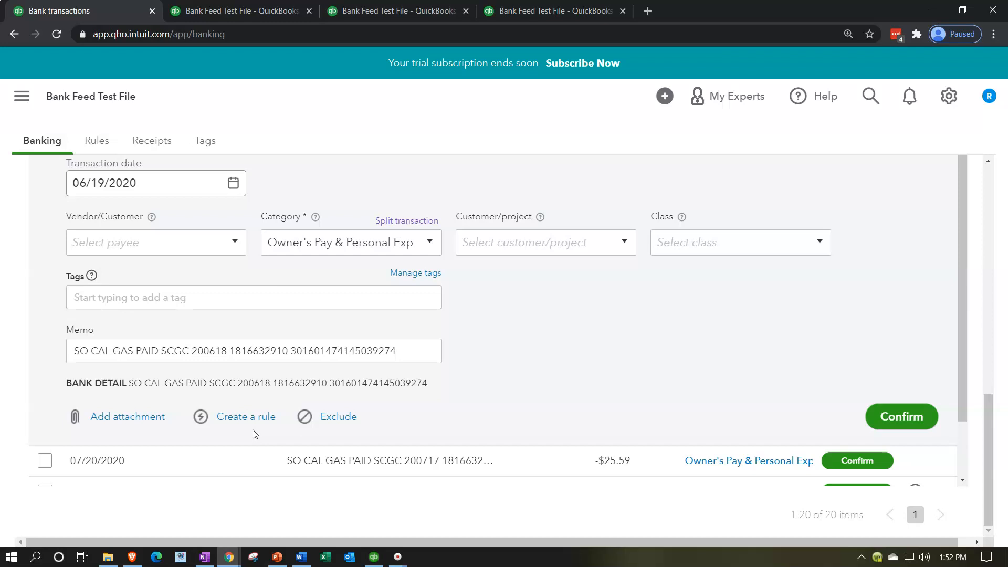
pyautogui.click(241, 420)
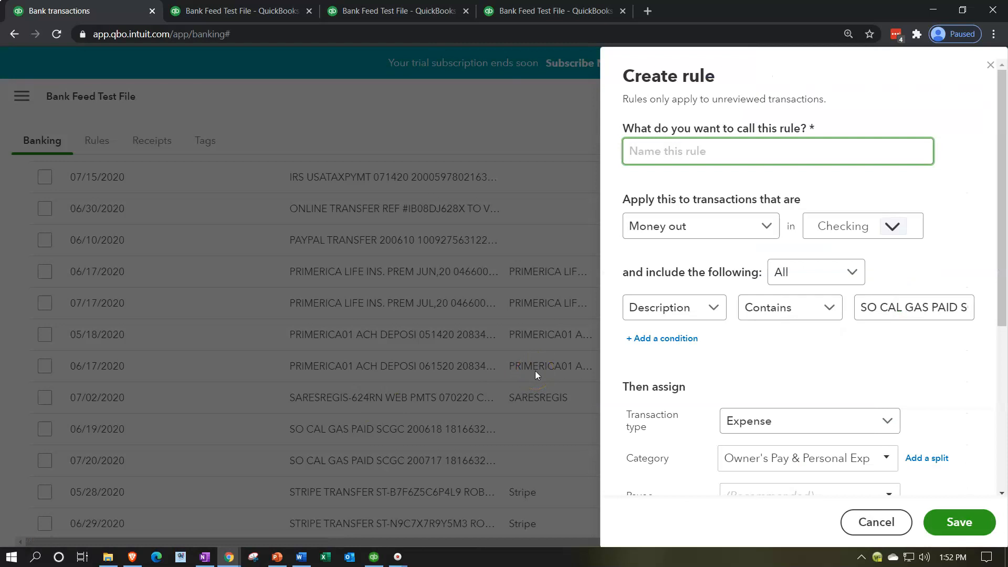
# Name the rule SO CAL GAS, copying the text from its memo.
pyautogui.scroll(-5, 707, 345)
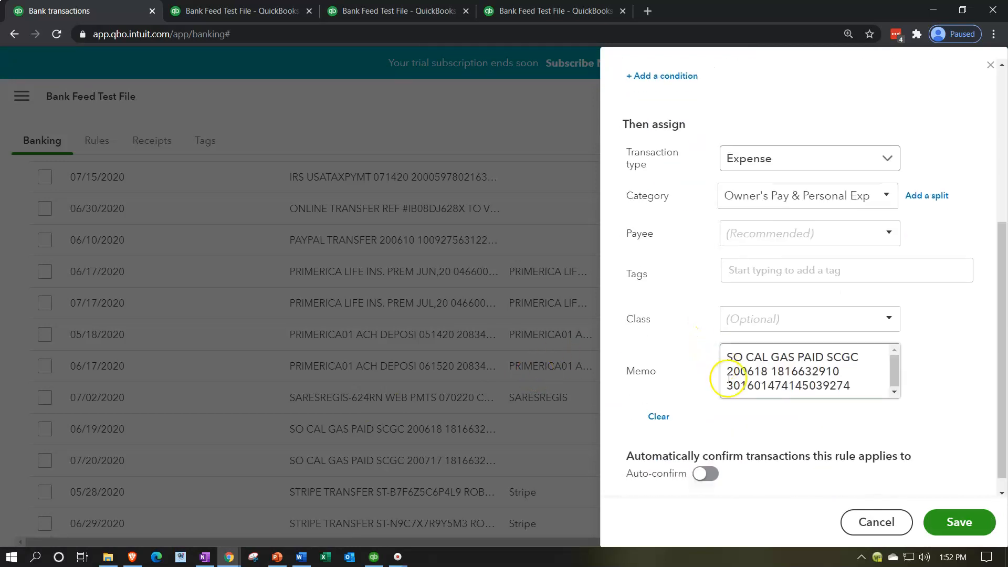
pyautogui.doubleClick(769, 358)
pyautogui.moveTo(770, 357); pyautogui.dragTo(725, 356)
pyautogui.hotkey('ctrl', 'c')
pyautogui.scroll(3, 756, 357)
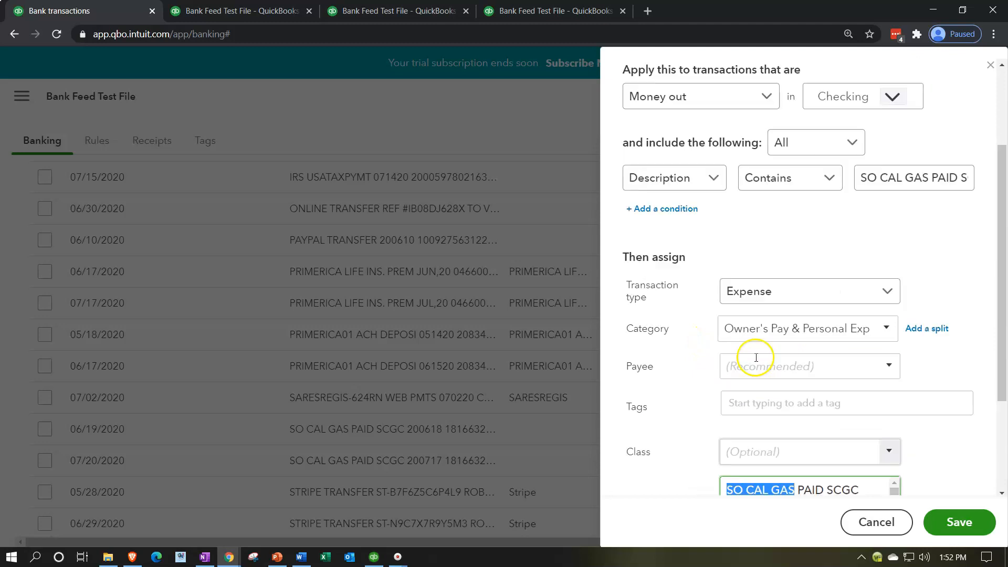
pyautogui.scroll(3, 756, 357)
pyautogui.click(771, 151)
pyautogui.hotkey('ctrl', 'v')
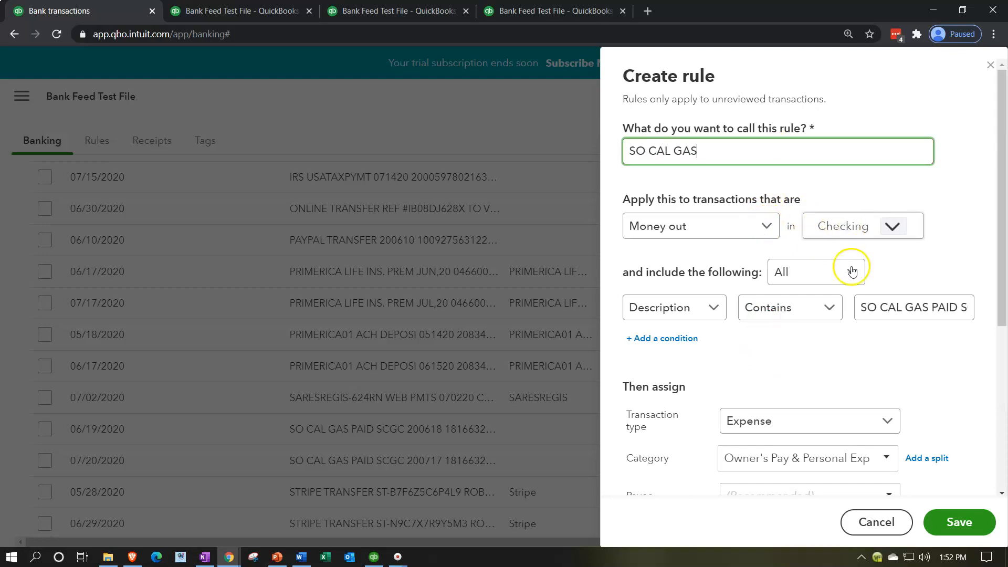
# Set the rule's condition to Bank text Contains SO CAL GAS.
pyautogui.click(716, 310)
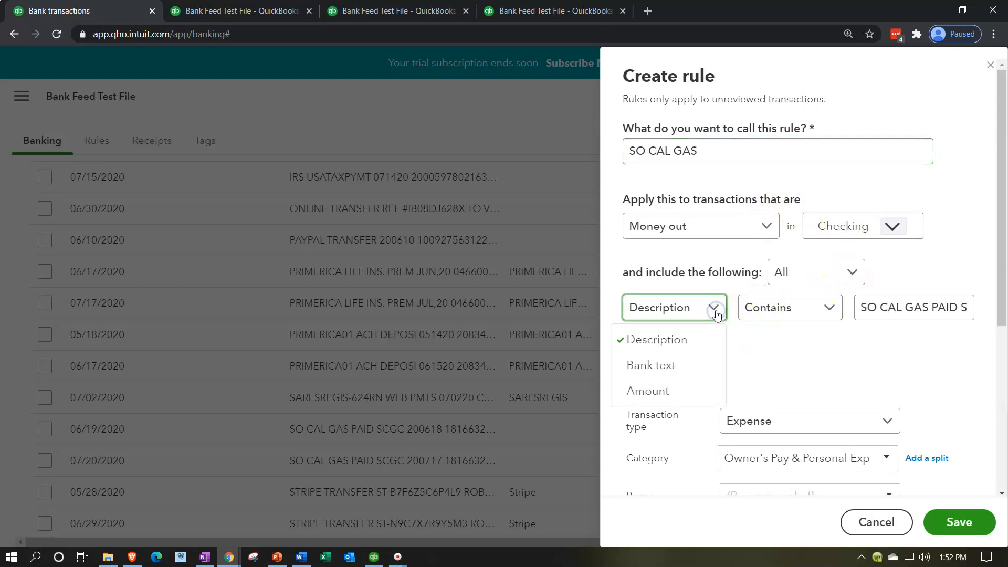
pyautogui.click(677, 362)
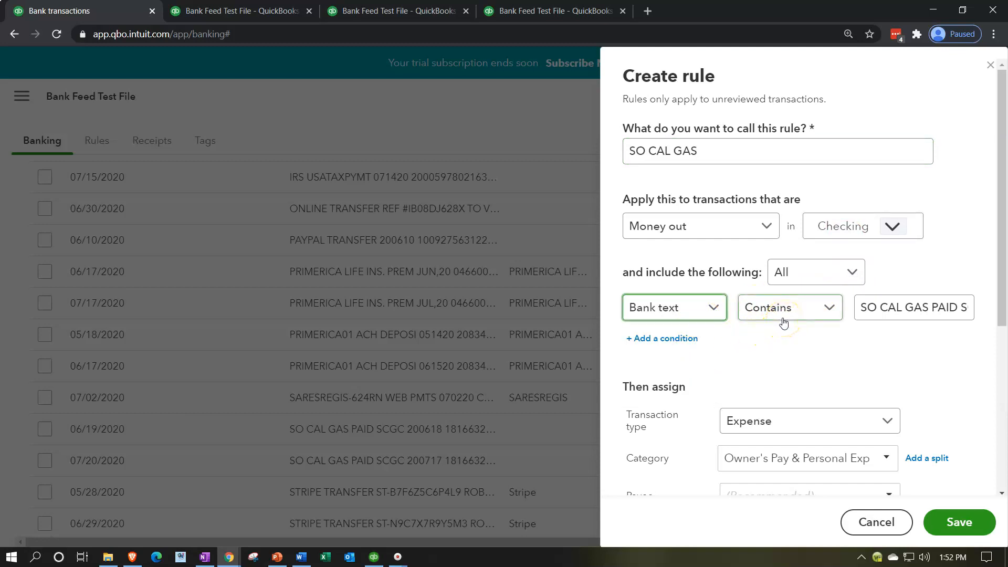
pyautogui.click(922, 307)
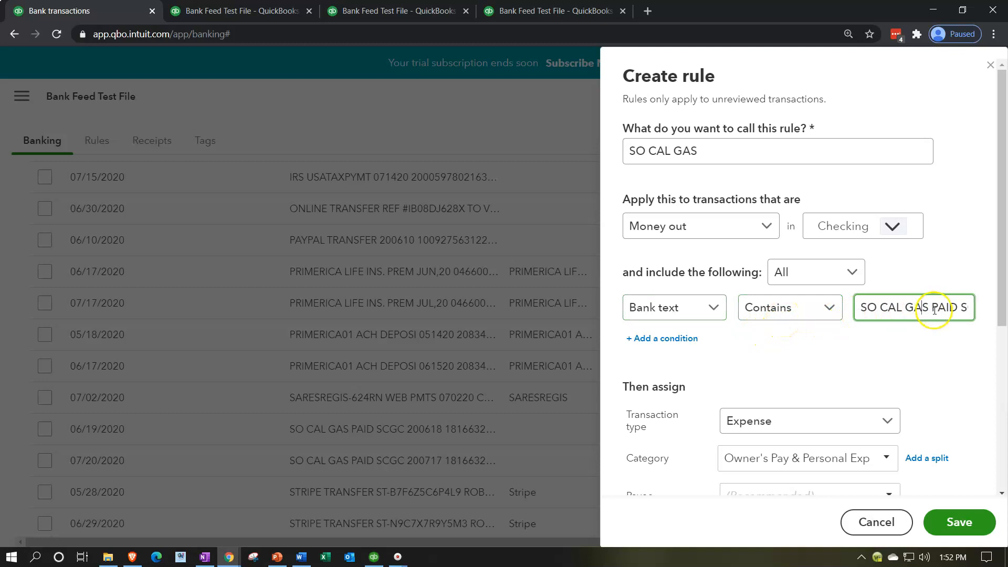
pyautogui.hotkey('ctrl', 'a')
pyautogui.hotkey('ctrl', 'v')
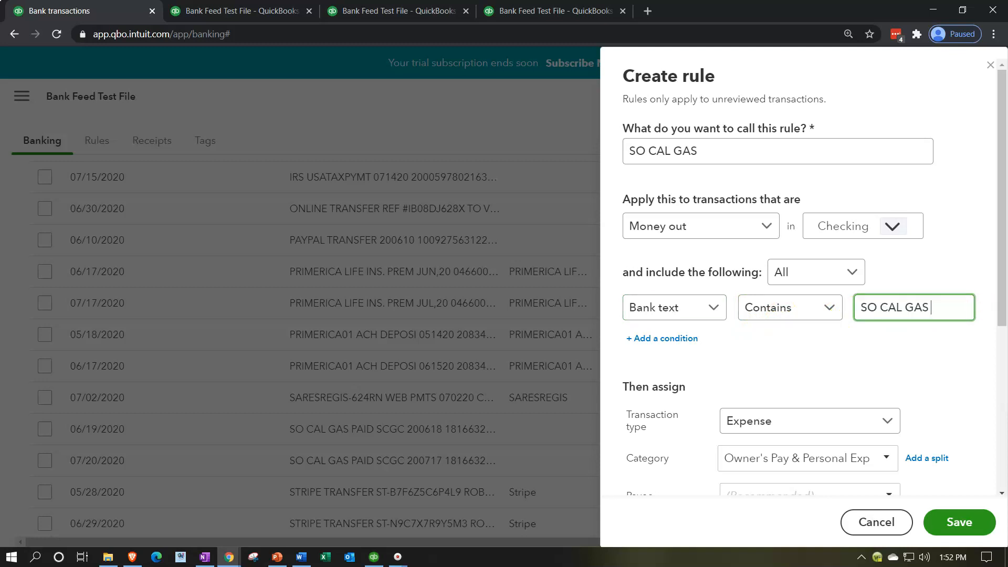
pyautogui.click(855, 371)
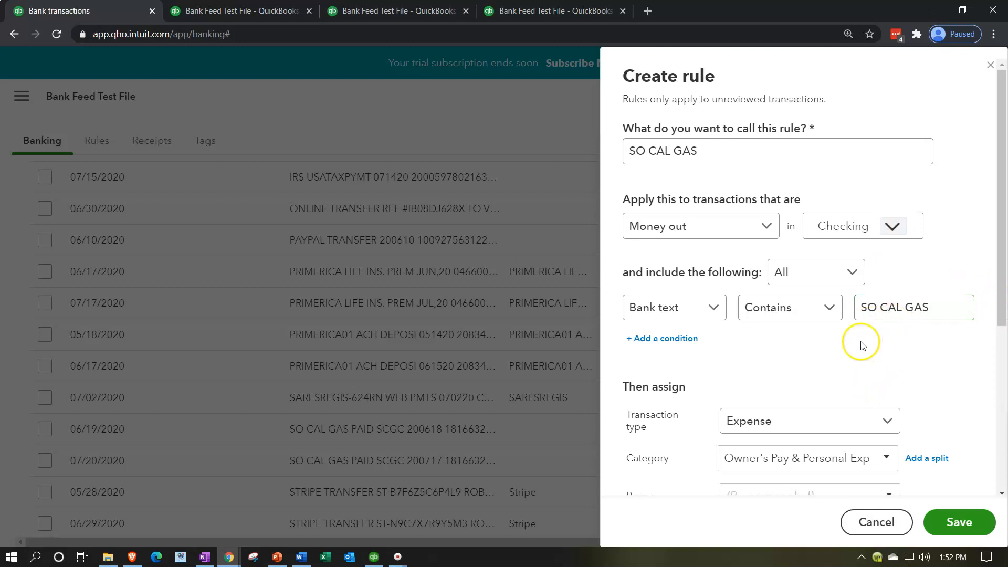
# Add a split to the category assignment of the SO CAL GAS rule.
pyautogui.scroll(-2, 863, 346)
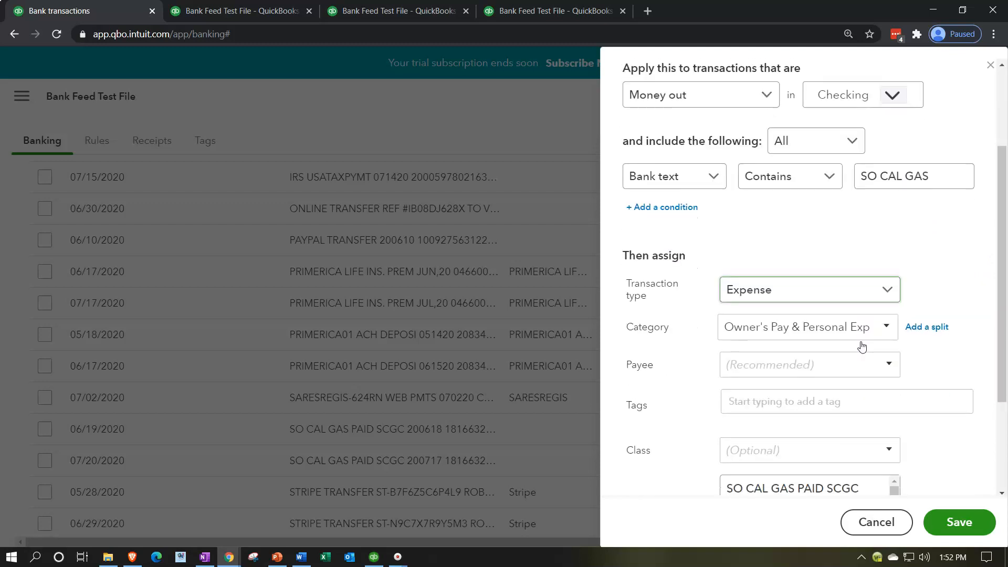
pyautogui.scroll(-1, 928, 256)
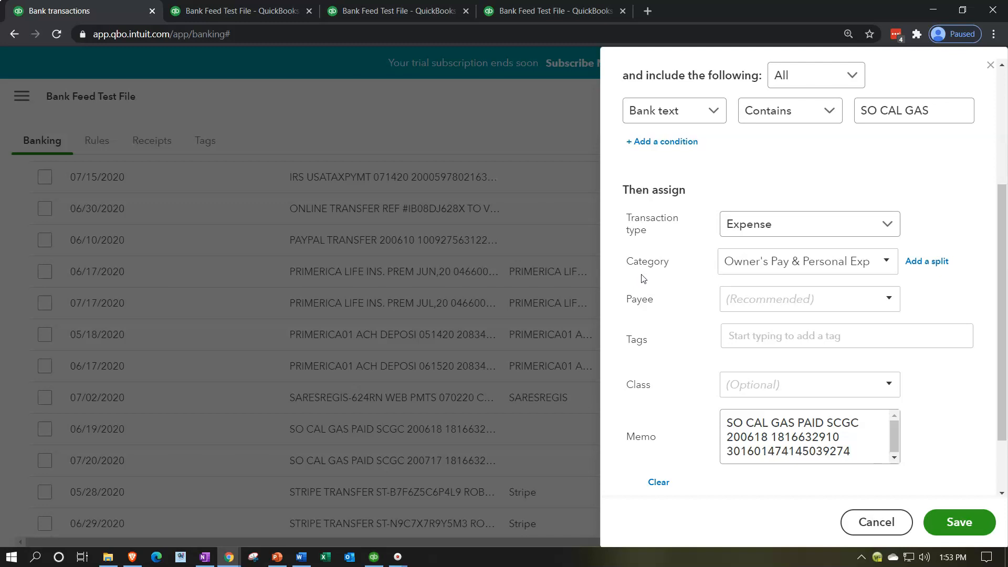
pyautogui.click(928, 262)
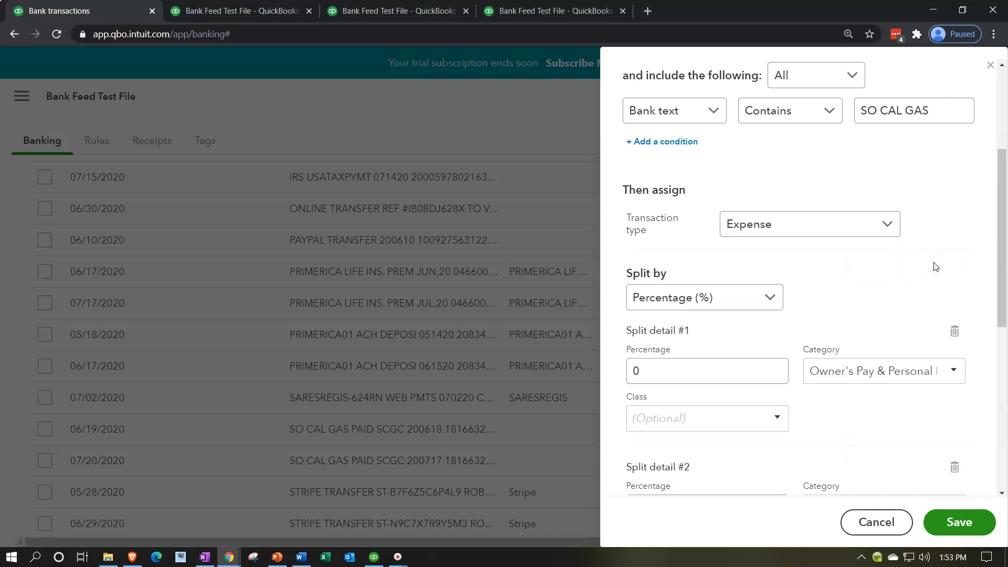
pyautogui.scroll(-1, 935, 266)
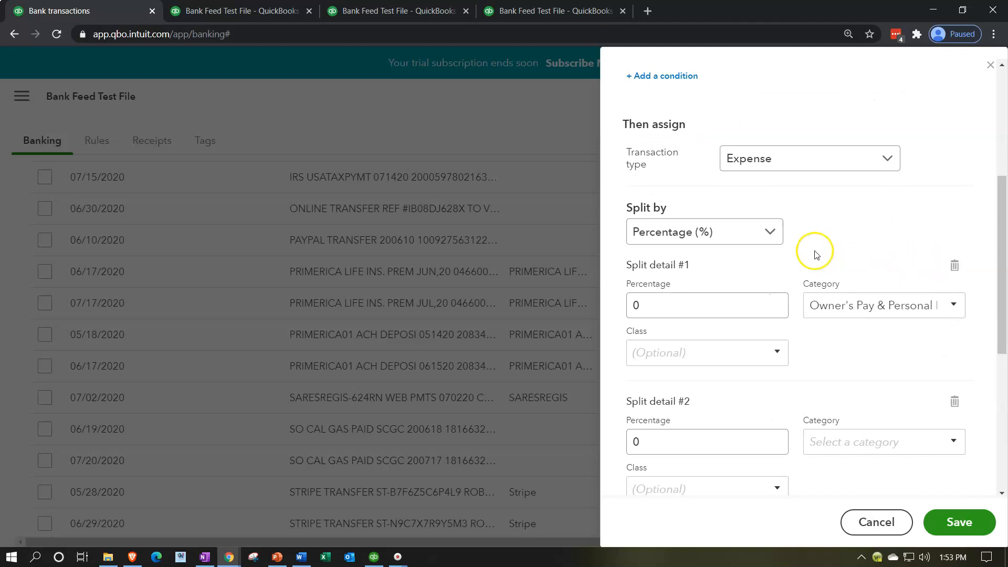
pyautogui.scroll(-1, 802, 203)
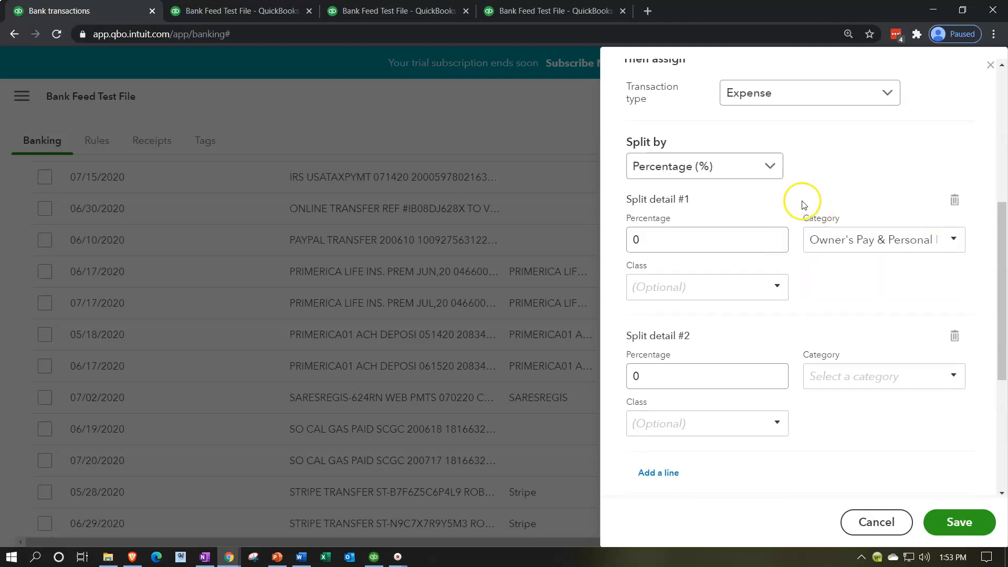
# Keep the rule split by Percentage (%) and set the percentage of split detail #1 to 60.
pyautogui.click(773, 167)
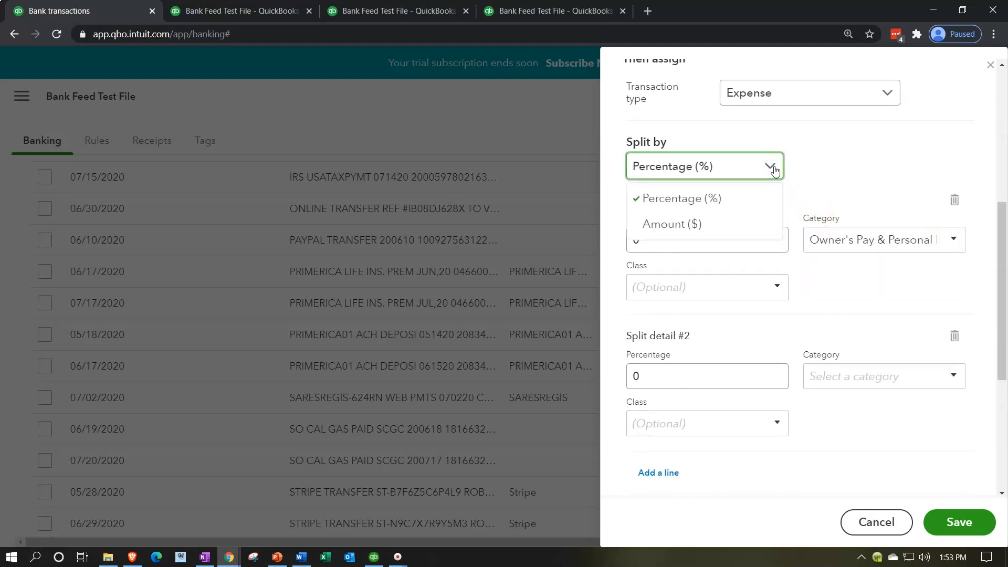
pyautogui.click(739, 203)
pyautogui.click(834, 158)
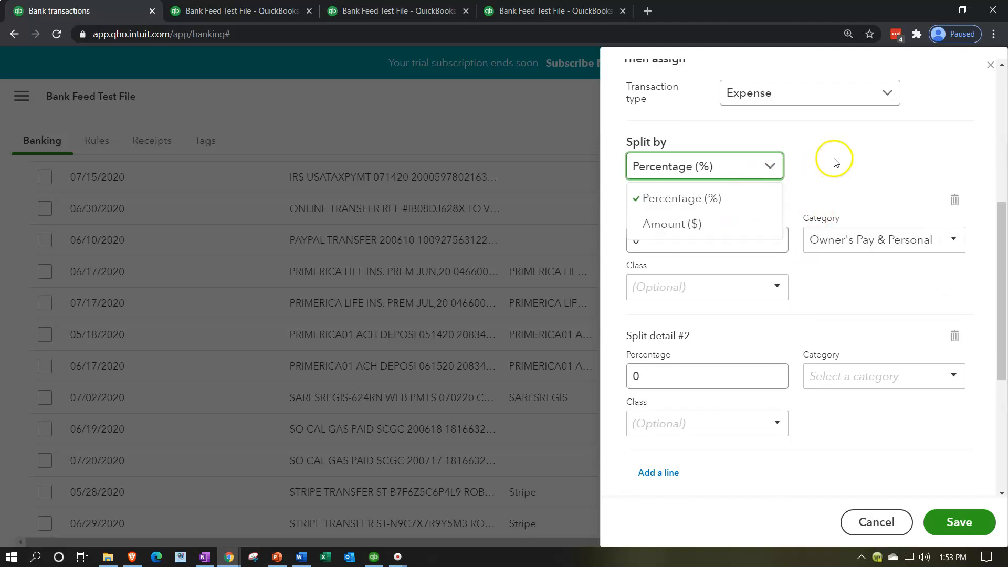
pyautogui.click(715, 234)
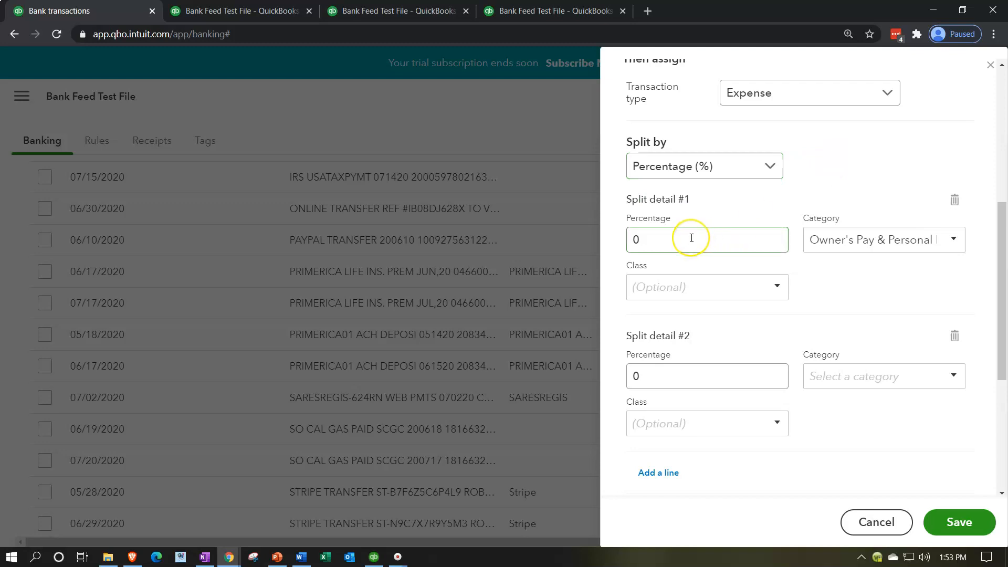
pyautogui.doubleClick(636, 239)
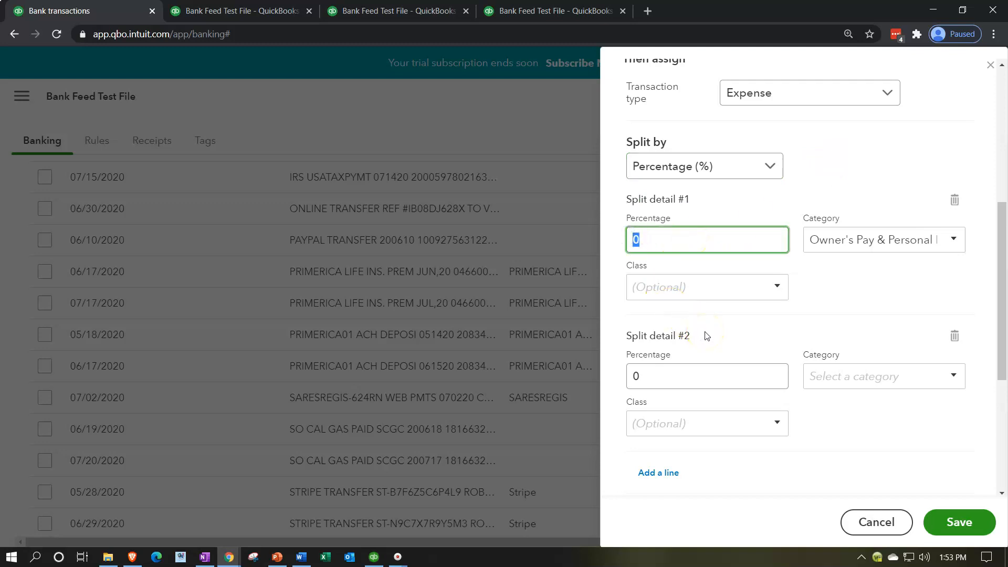
pyautogui.press('Tab')
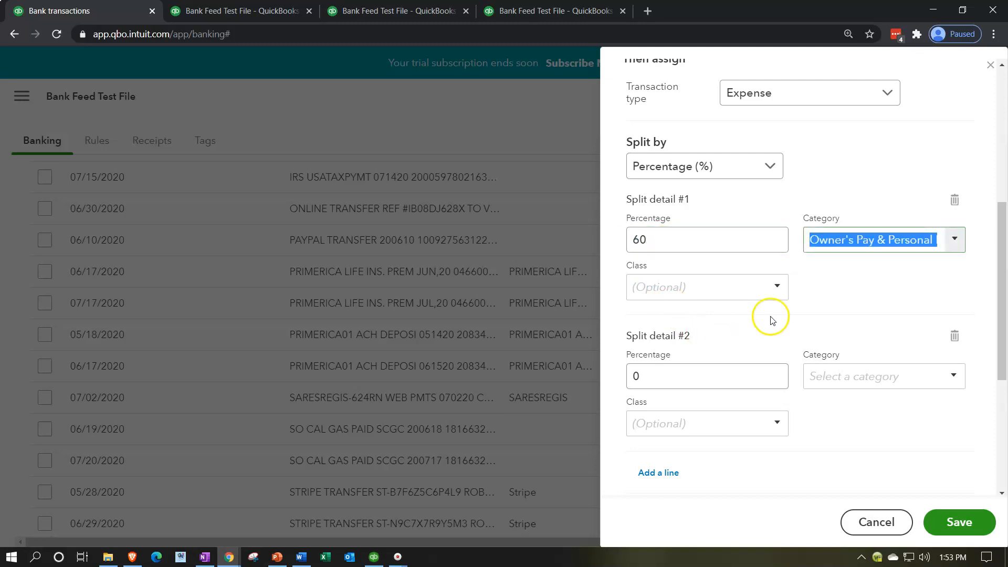
# Add a new account as the category of split detail #1 and set its account type to Expenses.
pyautogui.click(955, 242)
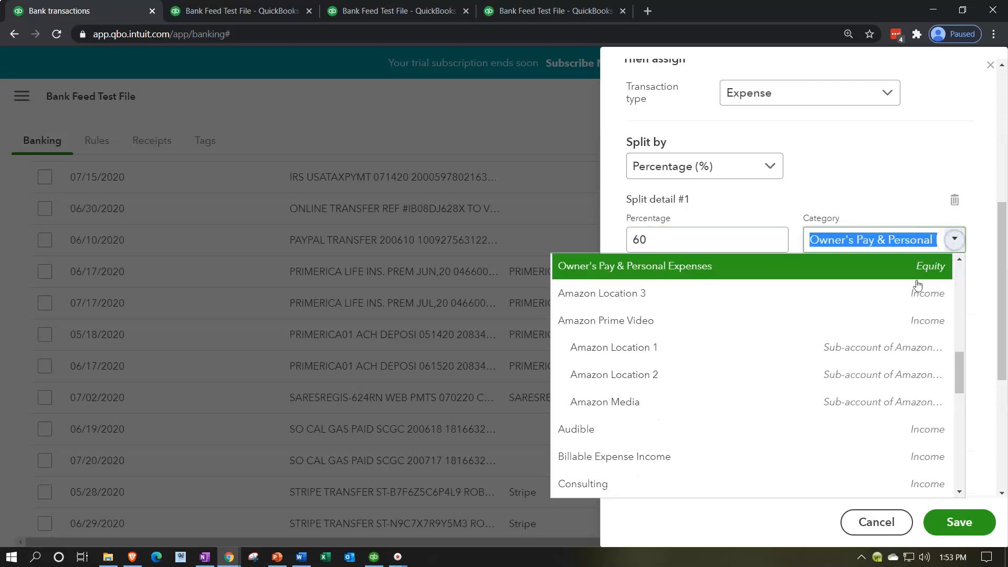
pyautogui.scroll(10, 826, 362)
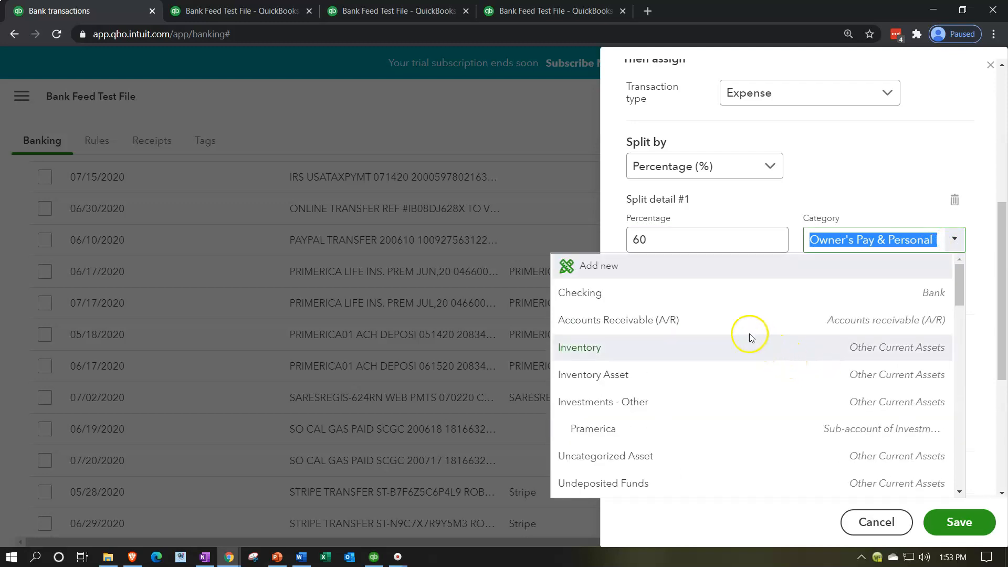
pyautogui.click(650, 273)
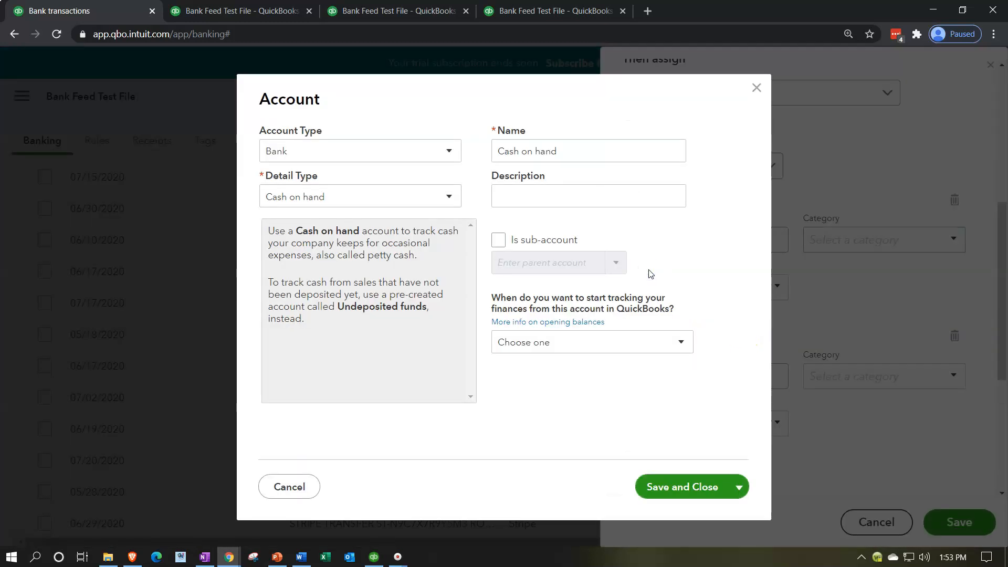
pyautogui.click(449, 153)
pyautogui.scroll(-2, 400, 270)
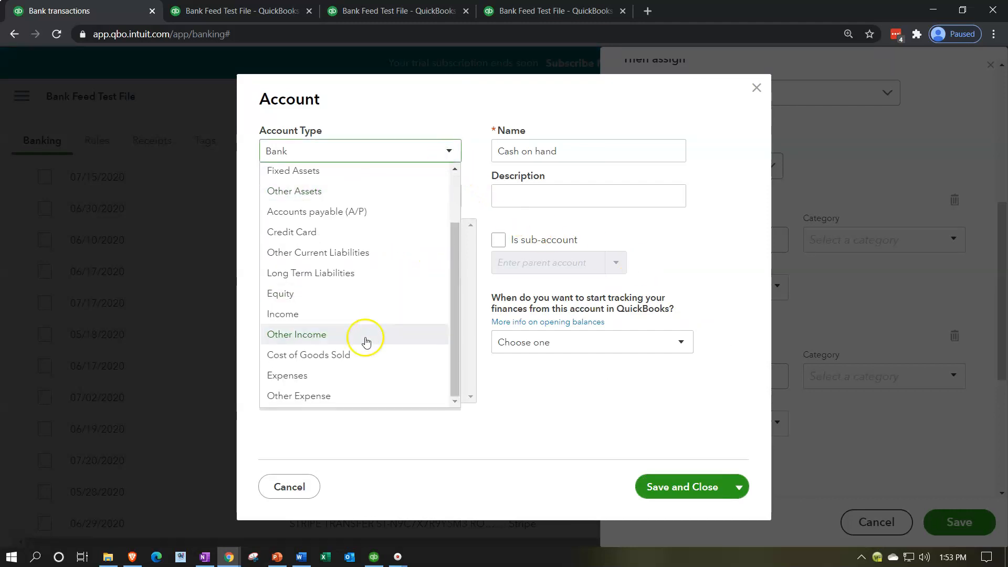
pyautogui.click(355, 374)
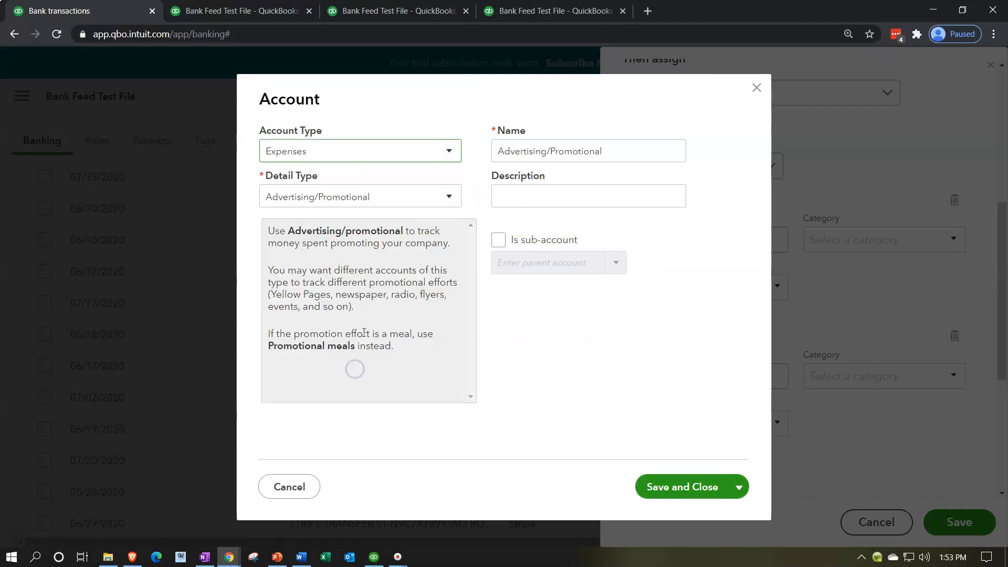
# Set the new account's detail type to Utilities and name it Utilities Location 1.
pyautogui.click(445, 198)
pyautogui.scroll(-2, 401, 291)
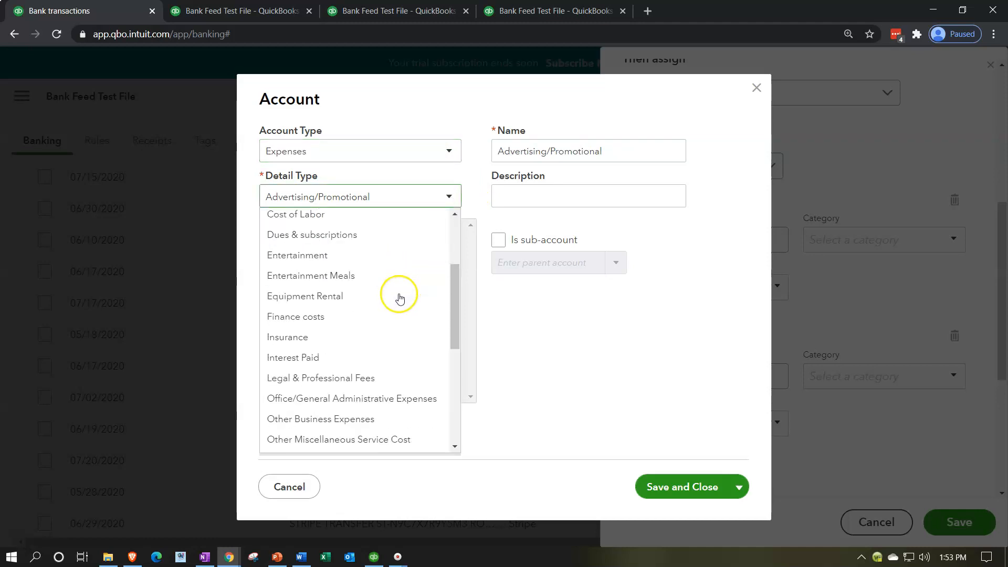
pyautogui.scroll(-4, 396, 314)
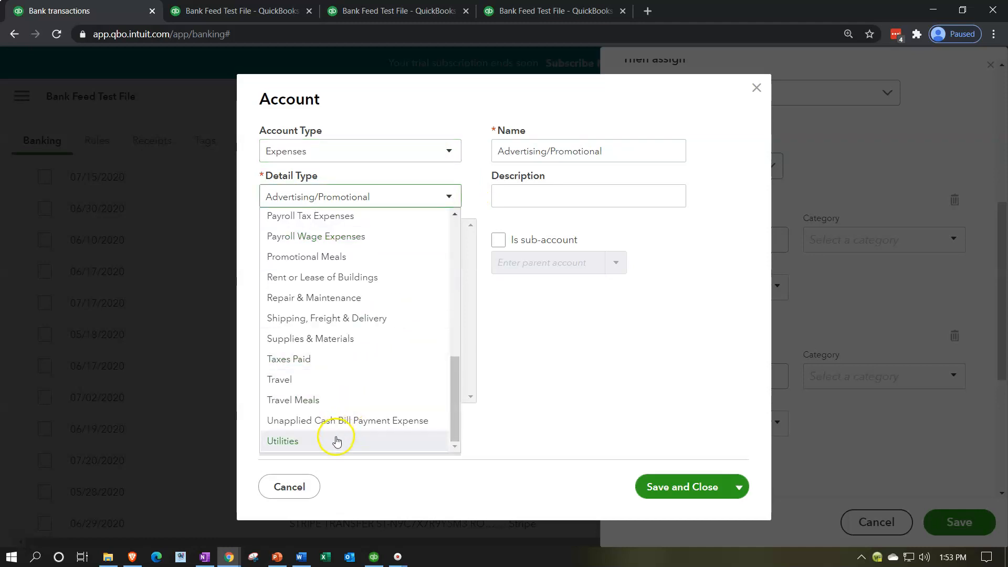
pyautogui.click(336, 440)
pyautogui.doubleClick(532, 153)
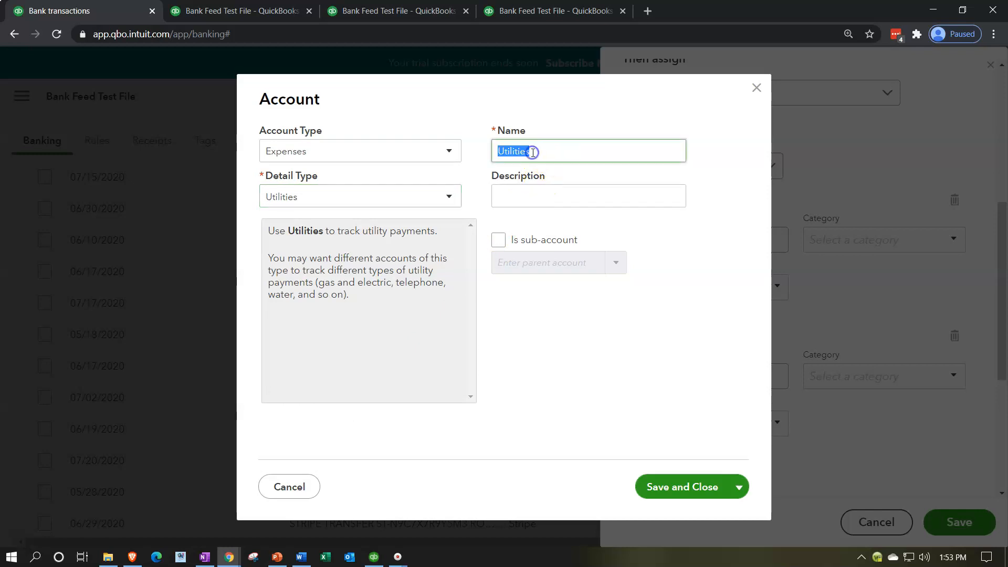
pyautogui.click(490, 151)
pyautogui.click(546, 157)
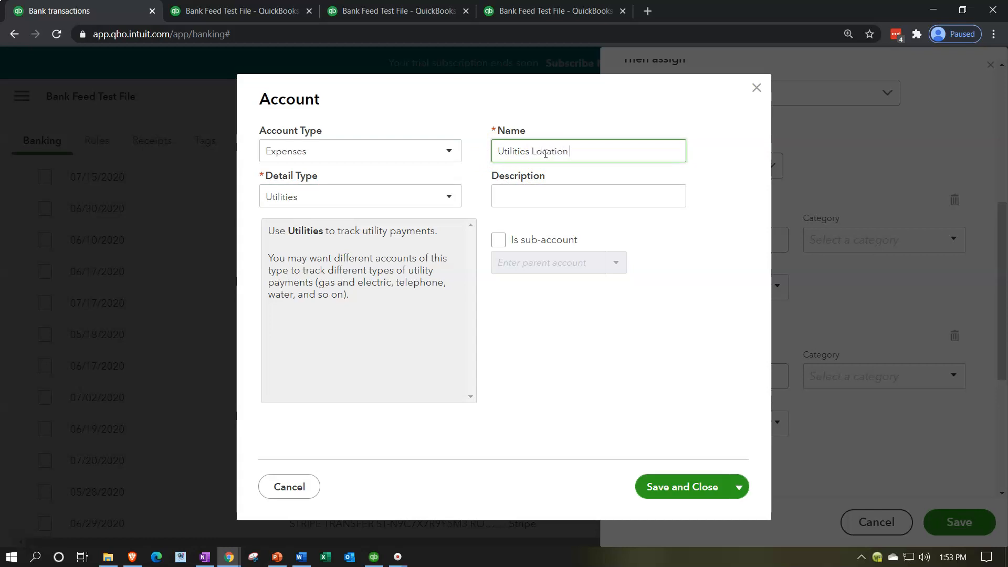
# Make Utilities Location 1 a sub-account of Utilities and save the account.
pyautogui.click(500, 241)
pyautogui.click(516, 260)
pyautogui.write('ut')
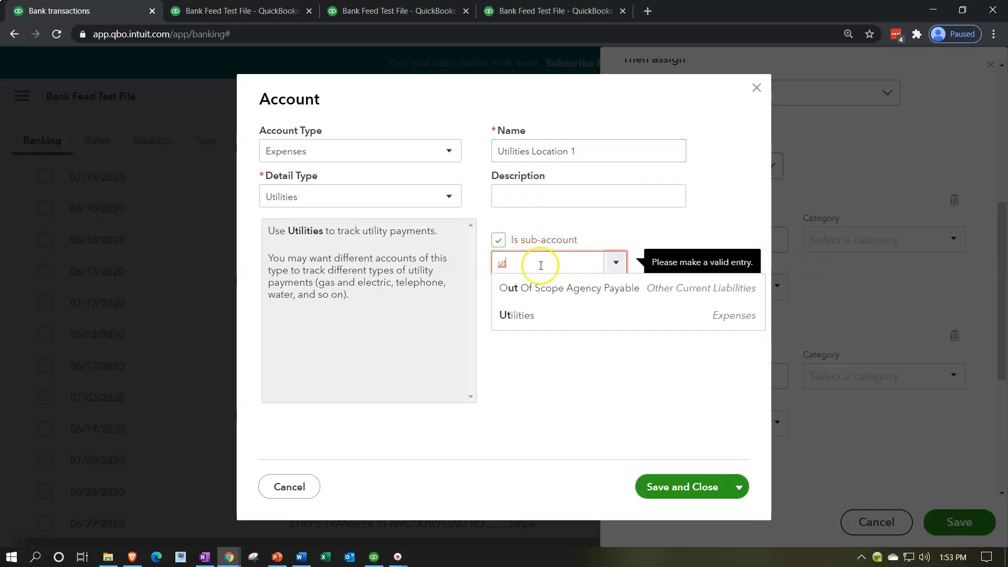
pyautogui.click(543, 323)
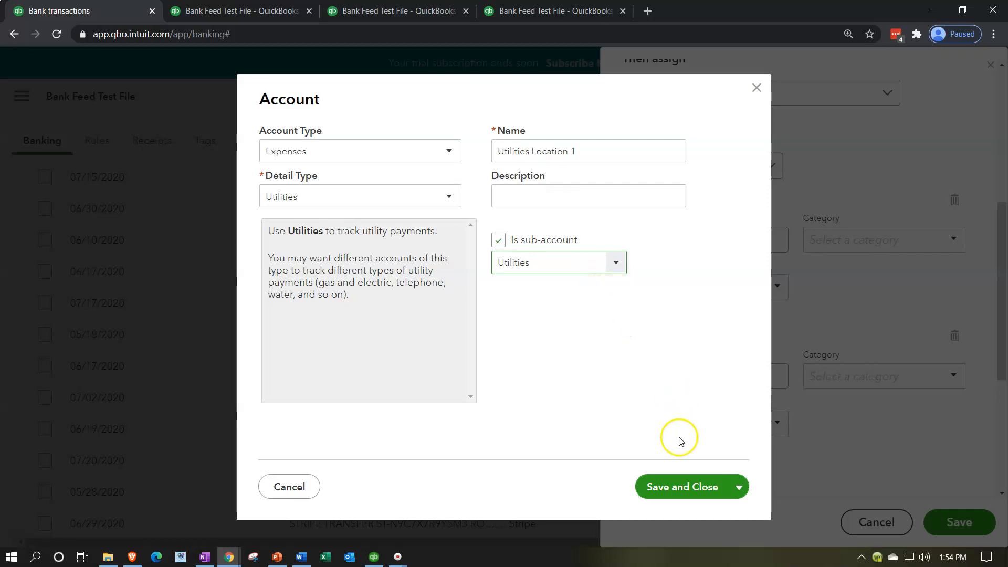
pyautogui.click(686, 484)
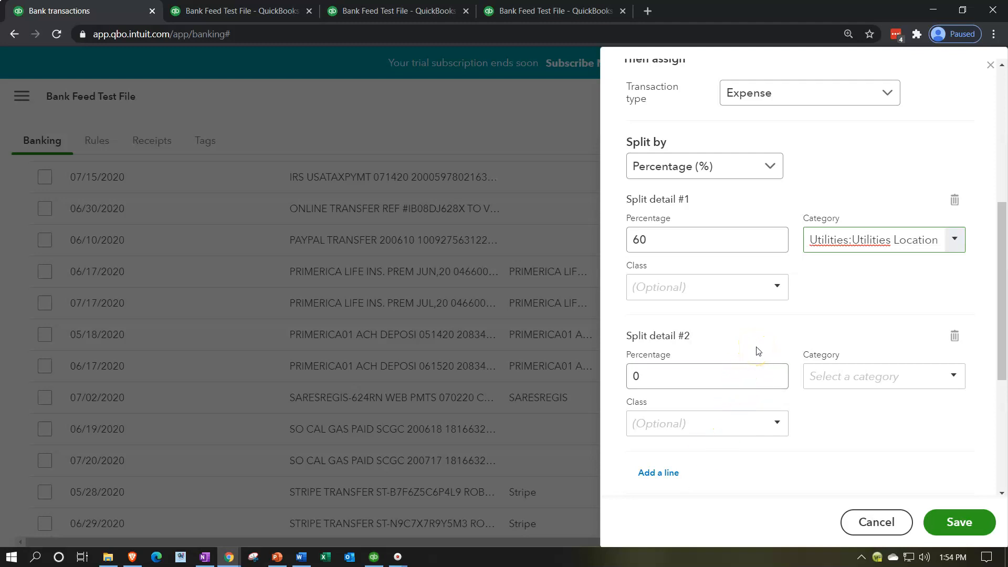
# Create a new class named L1 and assign it to split detail #1.
pyautogui.click(691, 287)
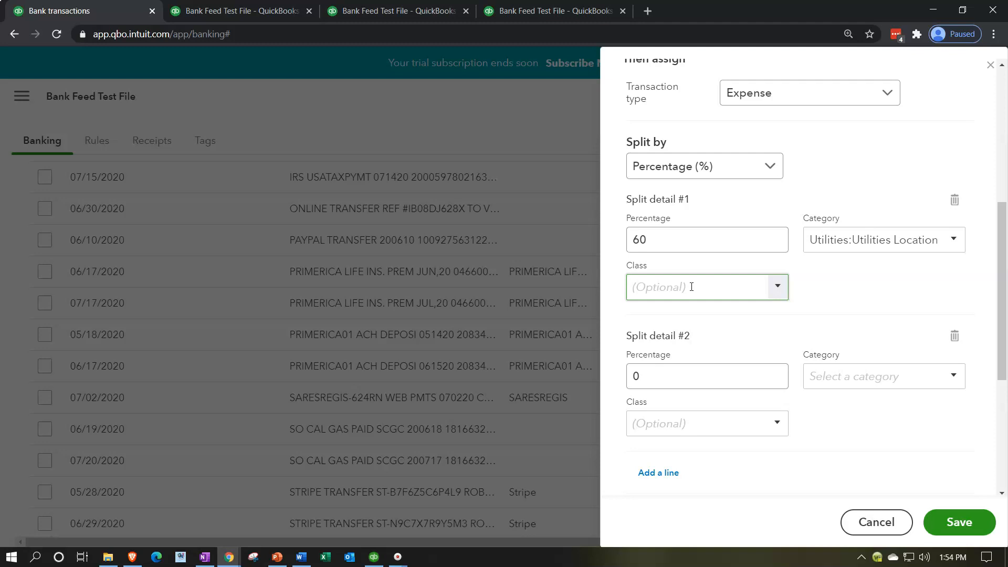
pyautogui.write('L')
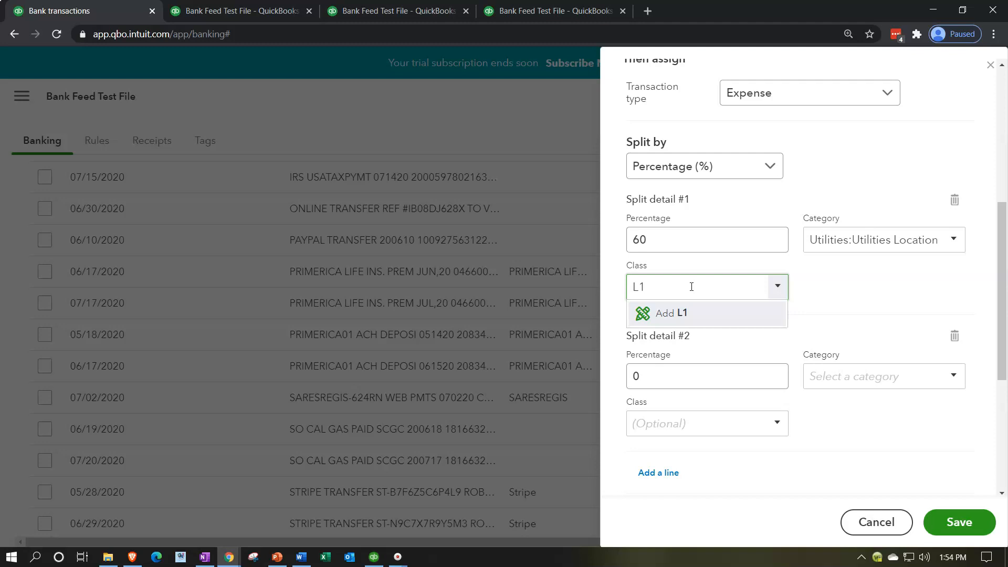
pyautogui.write('1')
pyautogui.press('Return')
pyautogui.click(824, 410)
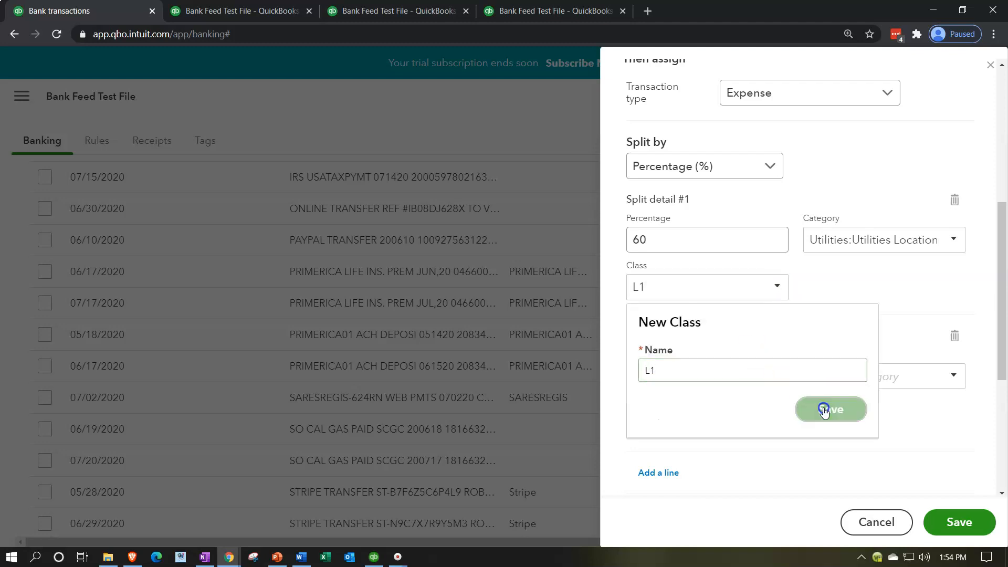
# Set the percentage of split detail #2 to 40 and start a new account for its category.
pyautogui.click(682, 377)
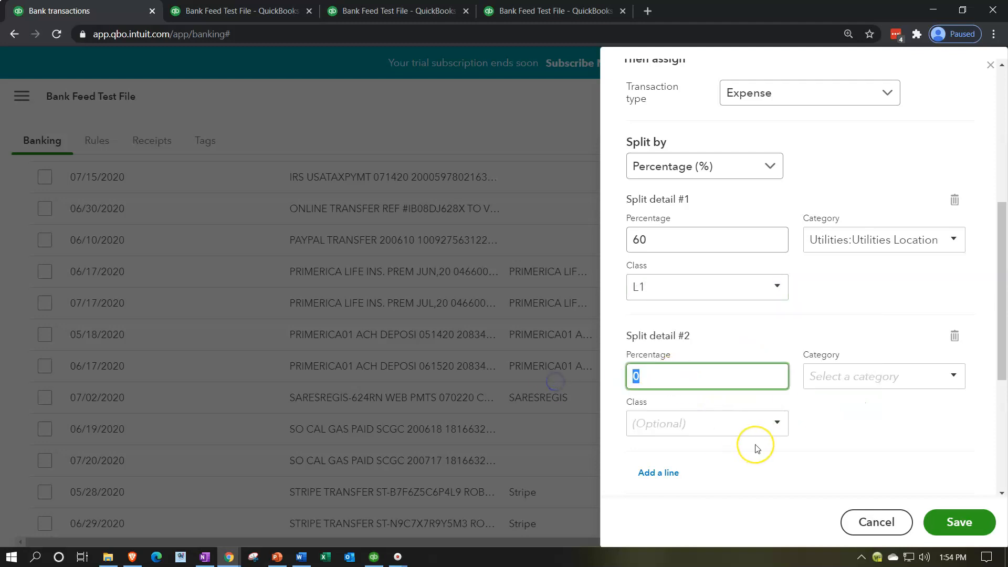
pyautogui.press('Tab')
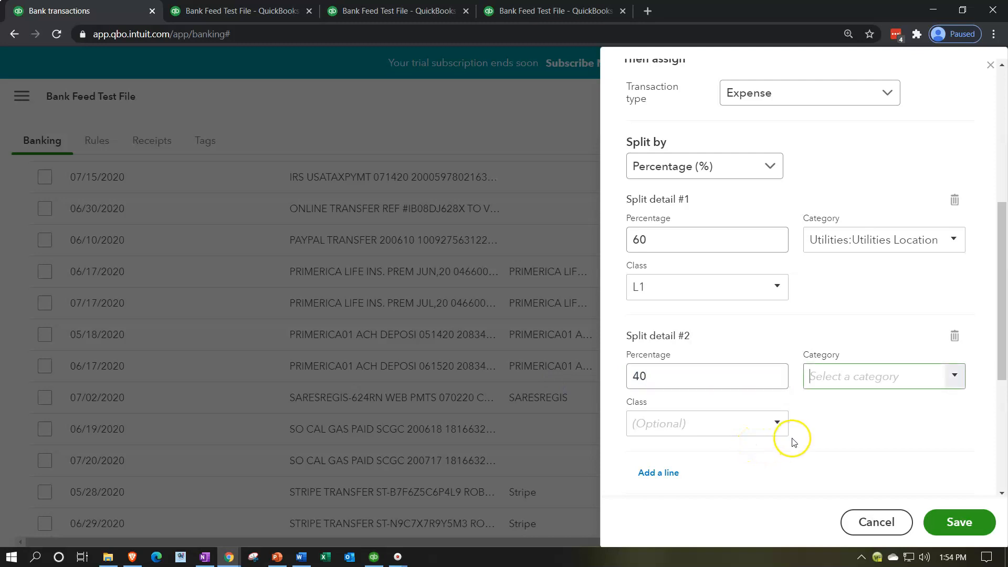
pyautogui.click(954, 376)
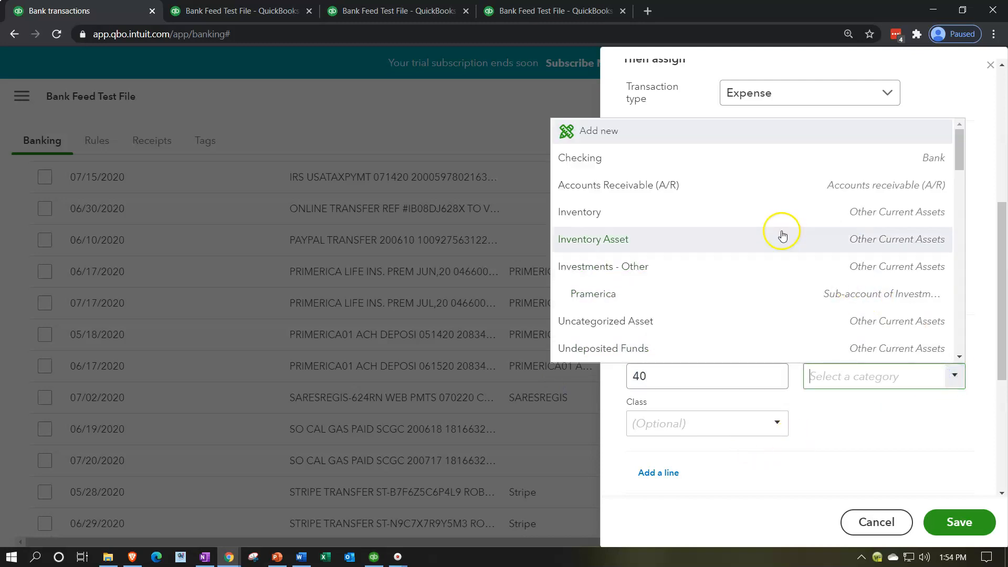
pyautogui.click(627, 132)
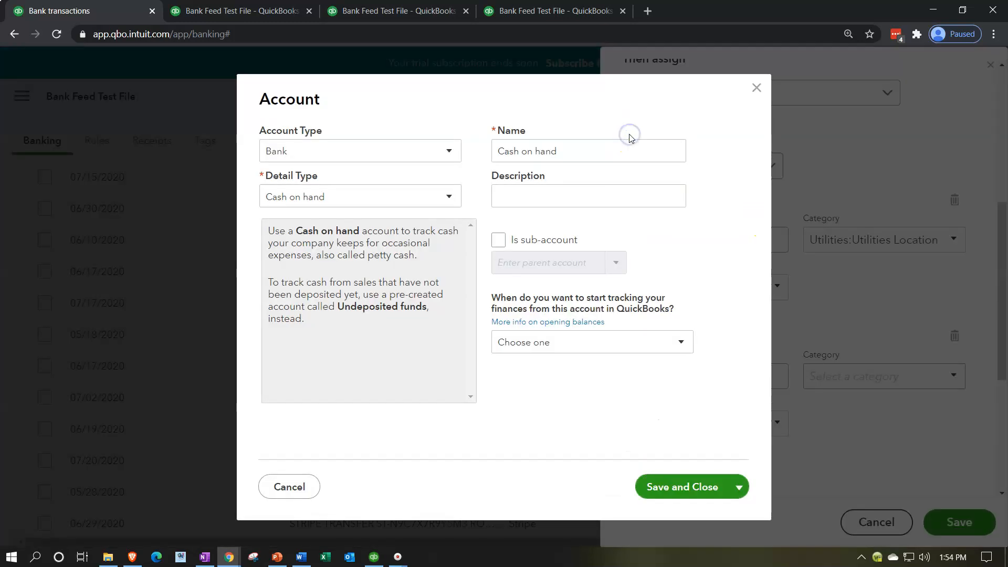
# Set the new account's type to Expenses and detail type to Utilities, and name it Utilities Location 2.
pyautogui.click(432, 155)
pyautogui.scroll(-2, 371, 310)
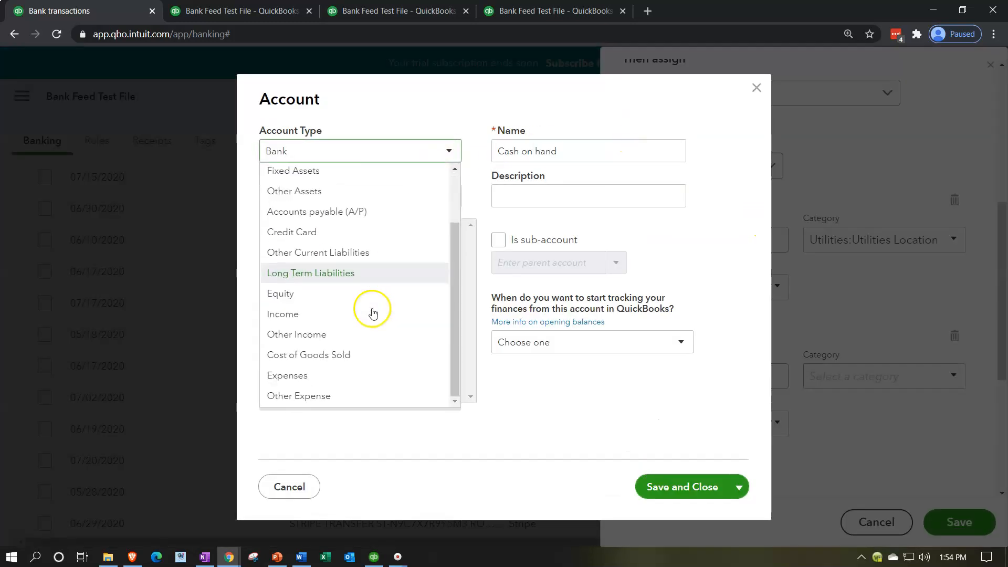
pyautogui.click(340, 372)
pyautogui.click(434, 196)
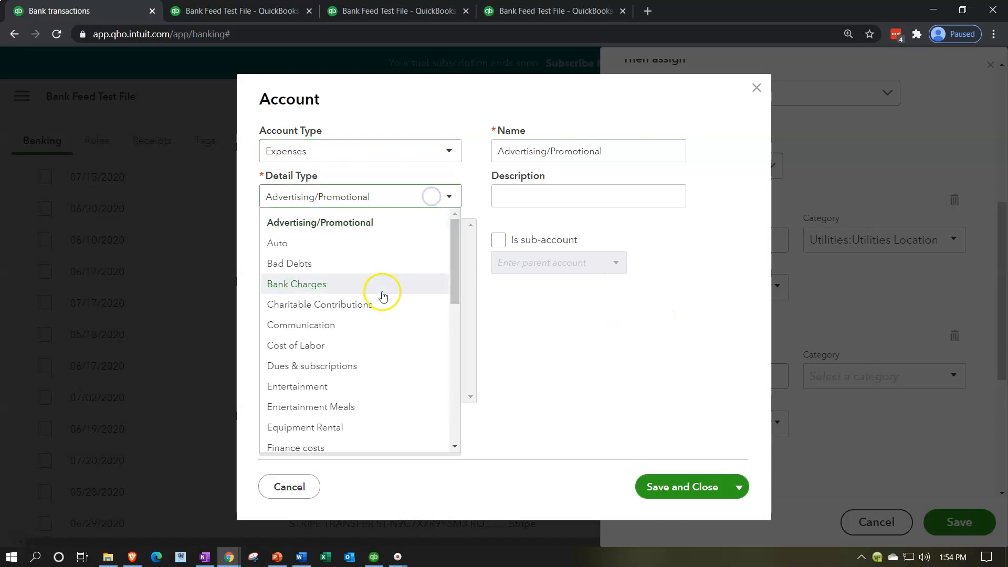
pyautogui.scroll(-8, 383, 325)
pyautogui.click(346, 440)
pyautogui.doubleClick(563, 153)
pyautogui.click(563, 154)
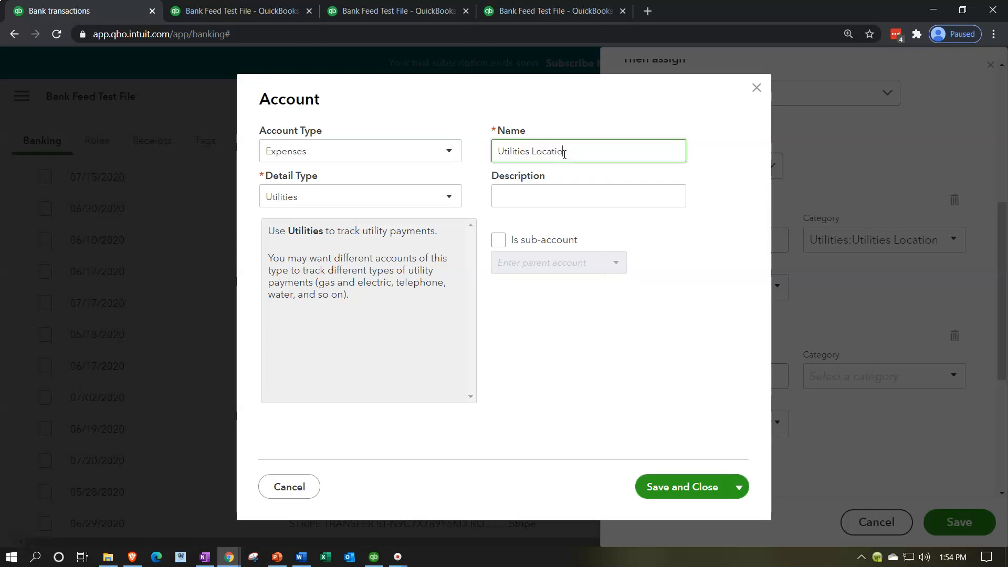
# Make Utilities Location 2 a sub-account of Utilities and save the account.
pyautogui.click(505, 240)
pyautogui.click(519, 258)
pyautogui.click(521, 266)
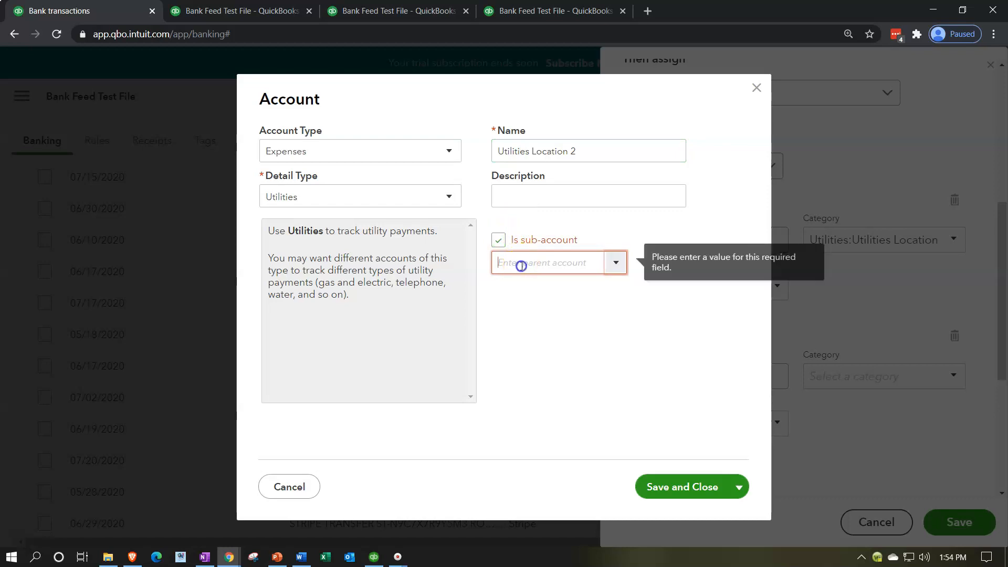
pyautogui.write('ut')
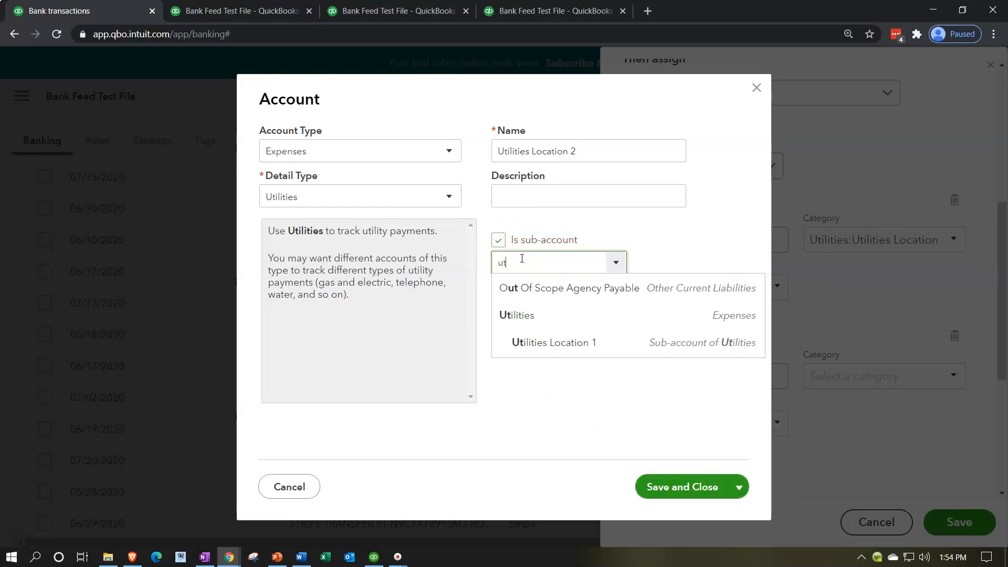
pyautogui.press('Down')
pyautogui.press('Down')
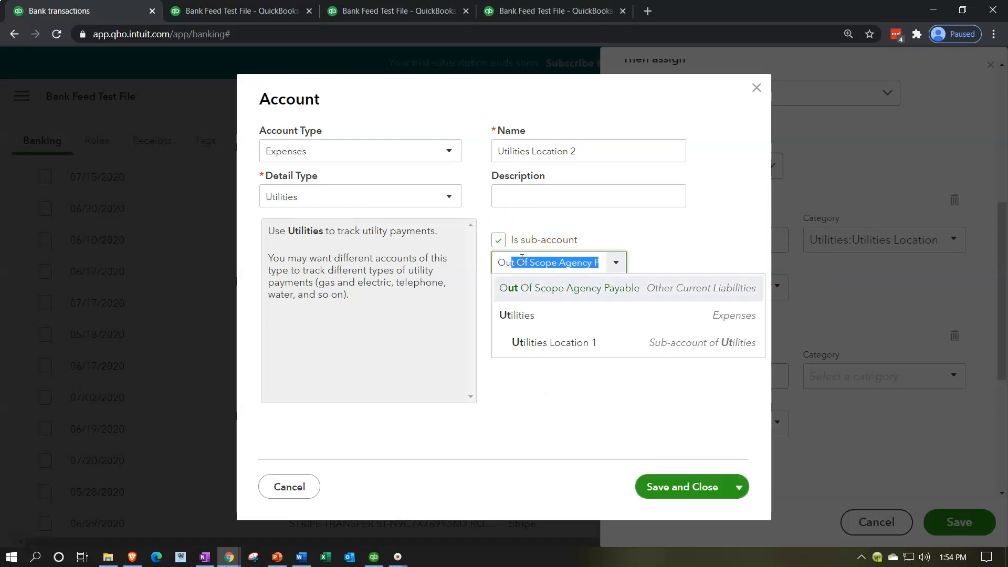
pyautogui.press('Tab')
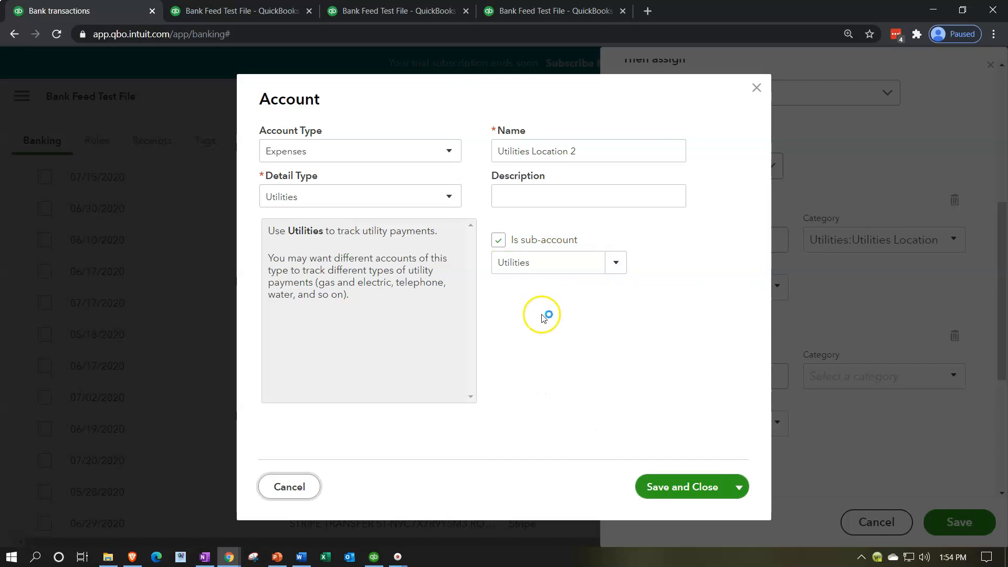
pyautogui.click(673, 493)
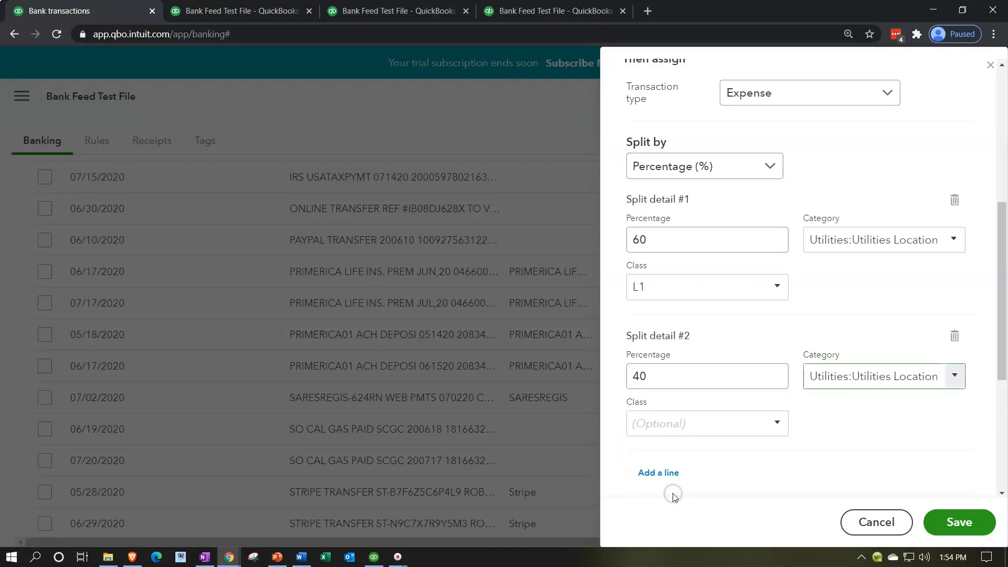
# Add LC as a new class for split detail #2.
pyautogui.click(654, 424)
pyautogui.write('LC')
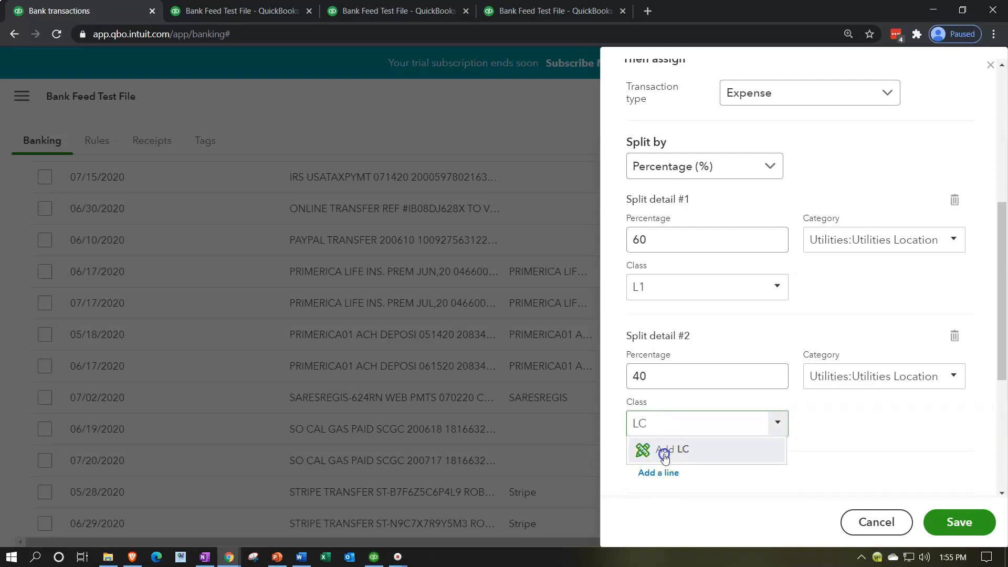
pyautogui.click(664, 450)
pyautogui.click(820, 385)
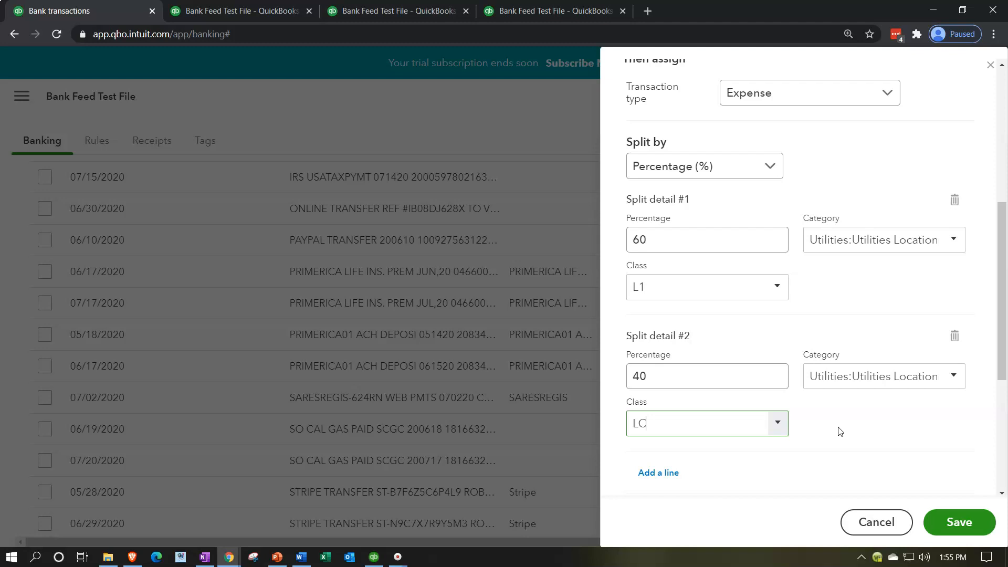
# Create a new class named L2 and assign it to split detail #2.
pyautogui.click(671, 431)
pyautogui.write('L2')
pyautogui.press('Return')
pyautogui.click(811, 384)
pyautogui.click(841, 429)
# Set the rule's payee to the vendor SO CAL GAS and save the rule.
pyautogui.scroll(-3, 841, 428)
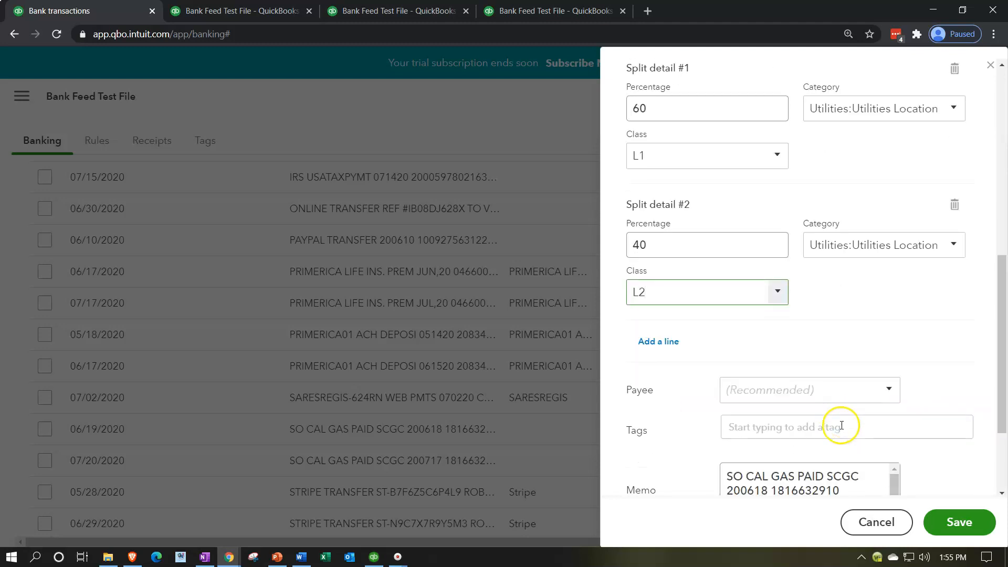
pyautogui.scroll(-1, 684, 418)
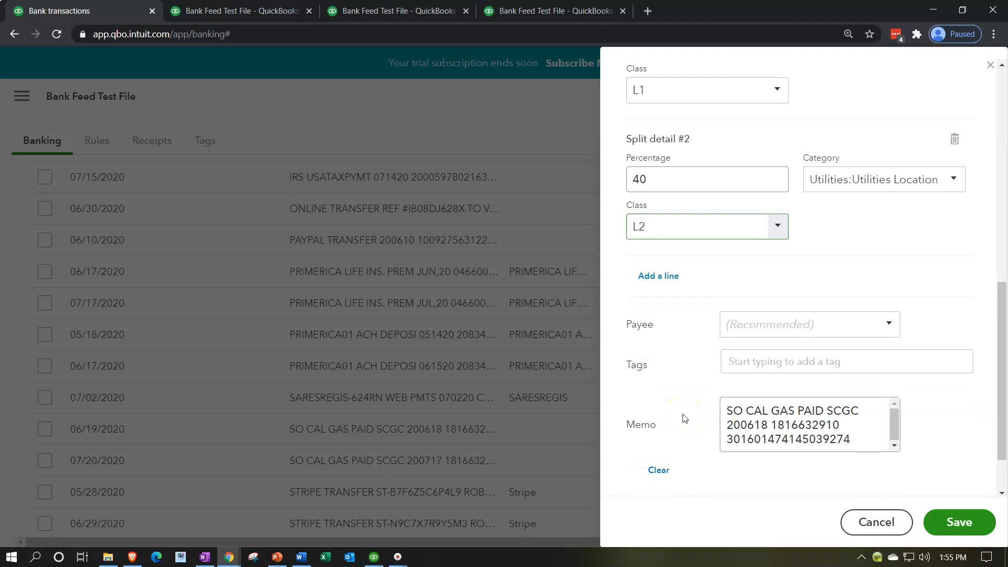
pyautogui.scroll(5, 653, 282)
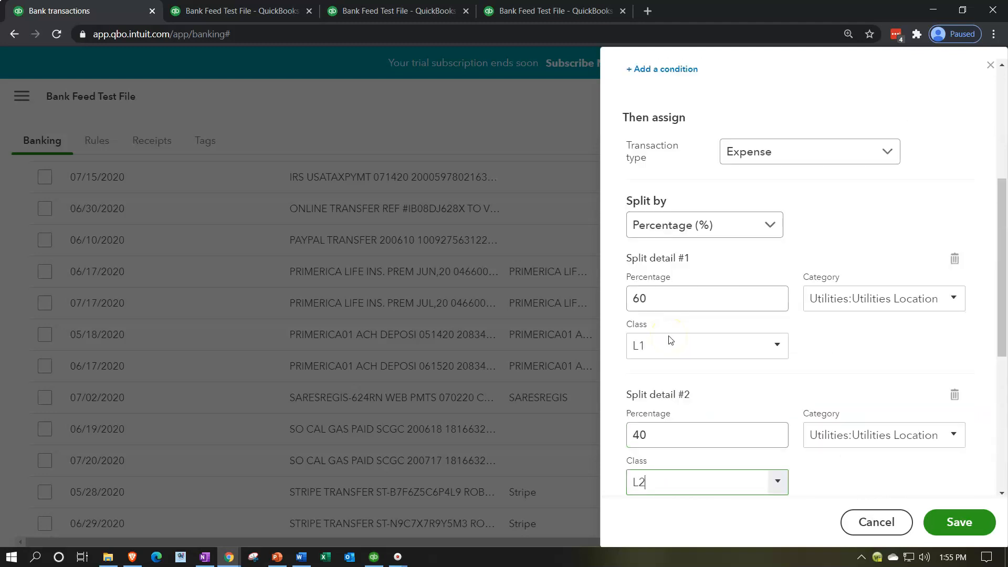
pyautogui.scroll(-6, 669, 340)
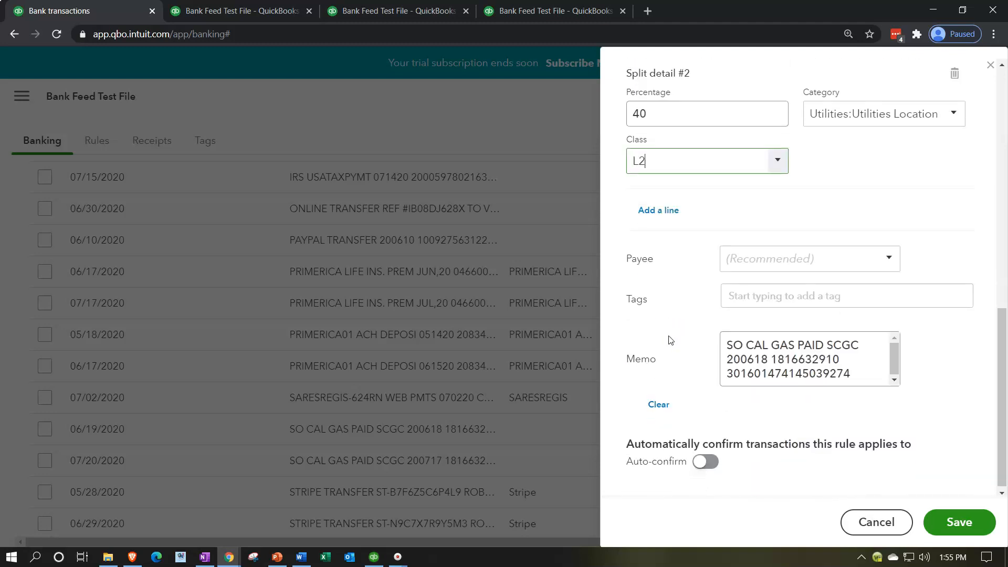
pyautogui.click(753, 258)
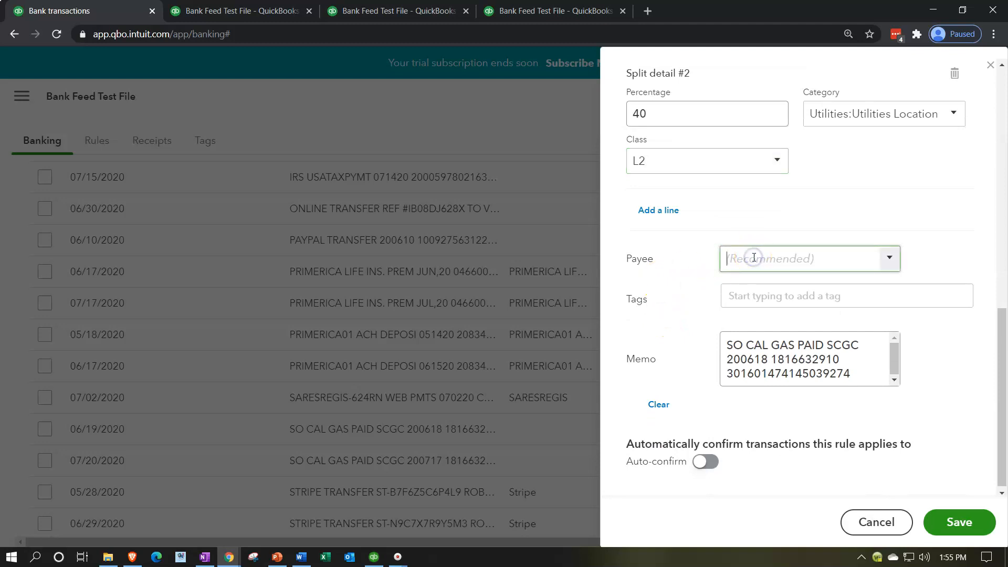
pyautogui.scroll(10, 677, 319)
pyautogui.moveTo(698, 152); pyautogui.dragTo(627, 150)
pyautogui.hotkey('ctrl', 'c')
pyautogui.scroll(-8, 683, 322)
pyautogui.click(737, 387)
pyautogui.hotkey('ctrl', 'v')
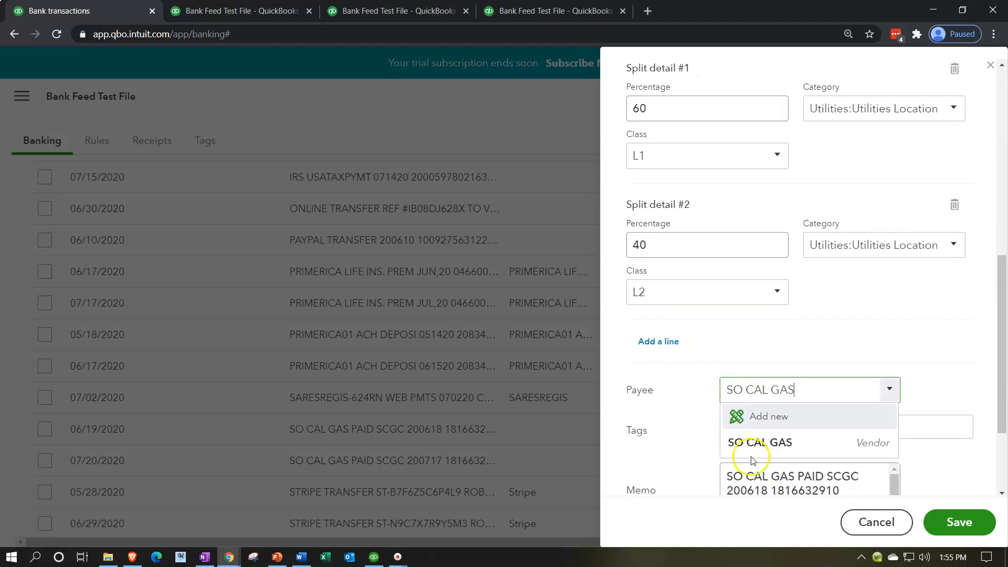
pyautogui.click(751, 446)
pyautogui.scroll(-5, 688, 446)
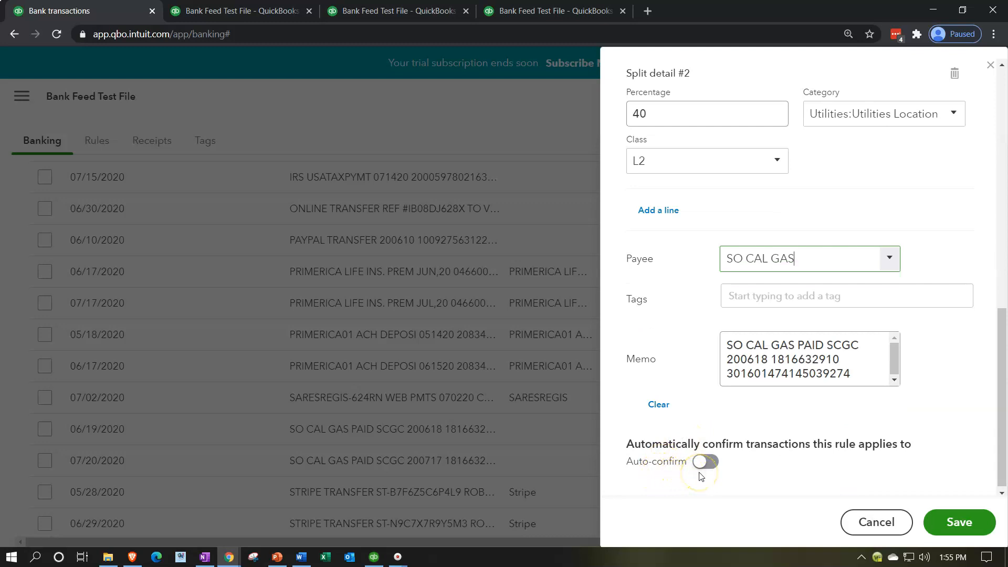
pyautogui.click(969, 518)
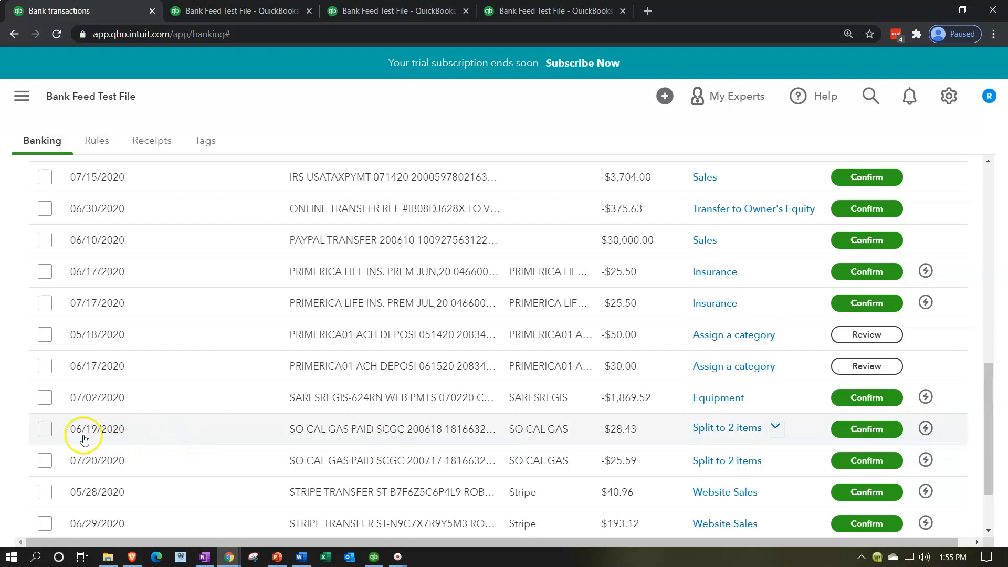
# Select the 06/19/2020 and 07/20/2020 SO CAL GAS transactions and confirm them together.
pyautogui.click(48, 433)
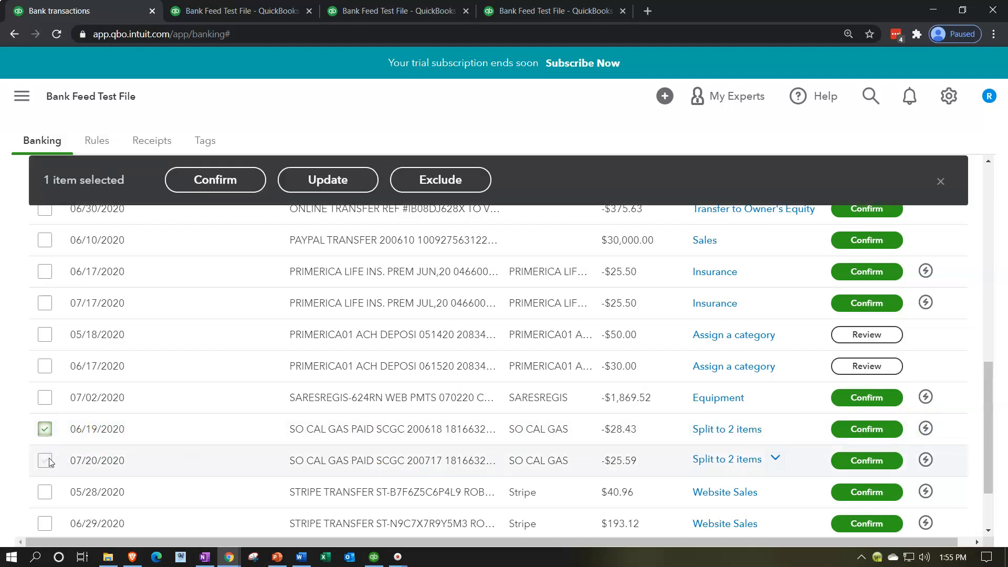
pyautogui.click(45, 459)
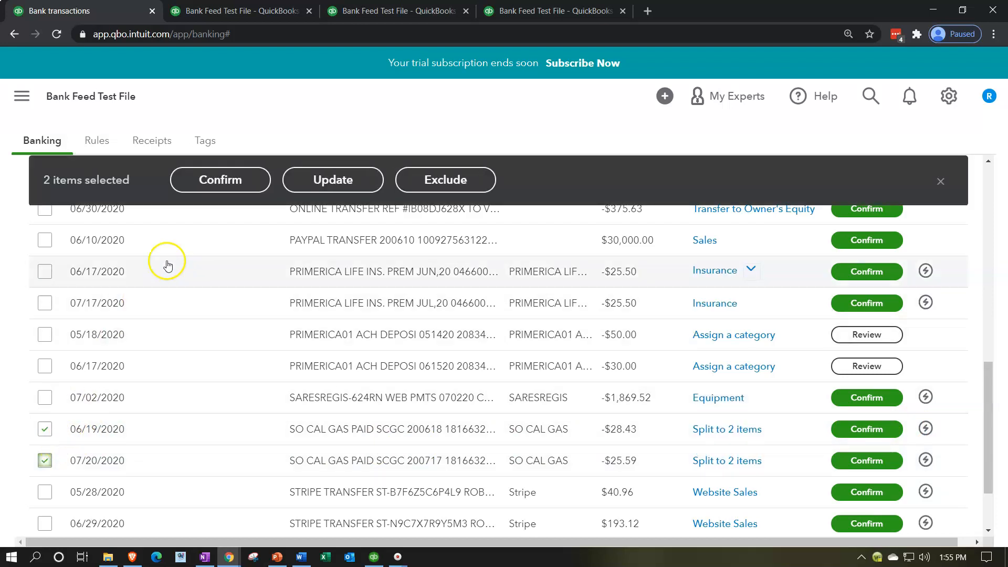
pyautogui.click(209, 181)
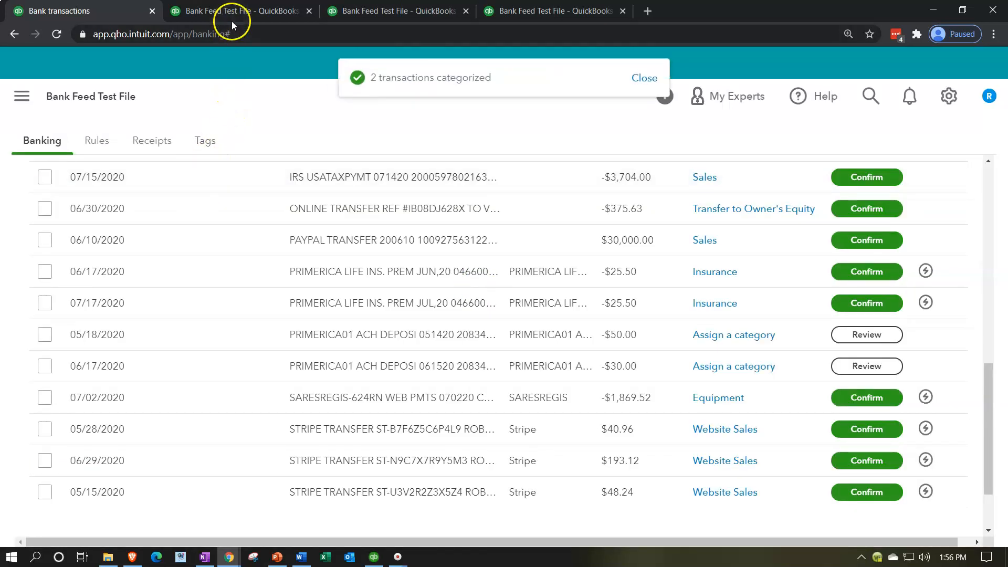
# Rerun the 2020 Balance Sheet report and examine the Checking balance in an enlarged view.
pyautogui.click(234, 14)
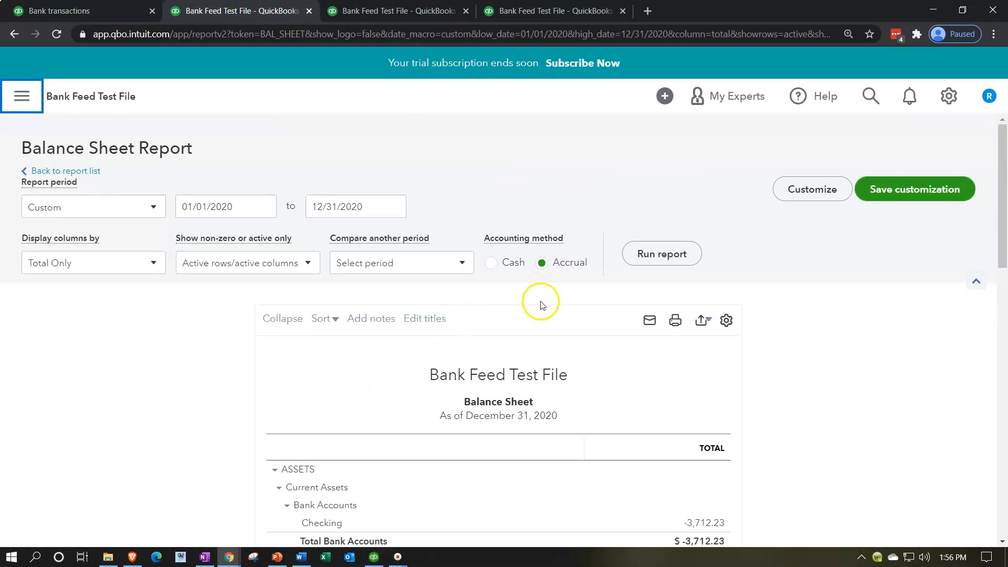
pyautogui.click(637, 256)
pyautogui.scroll(-3, 236, 420)
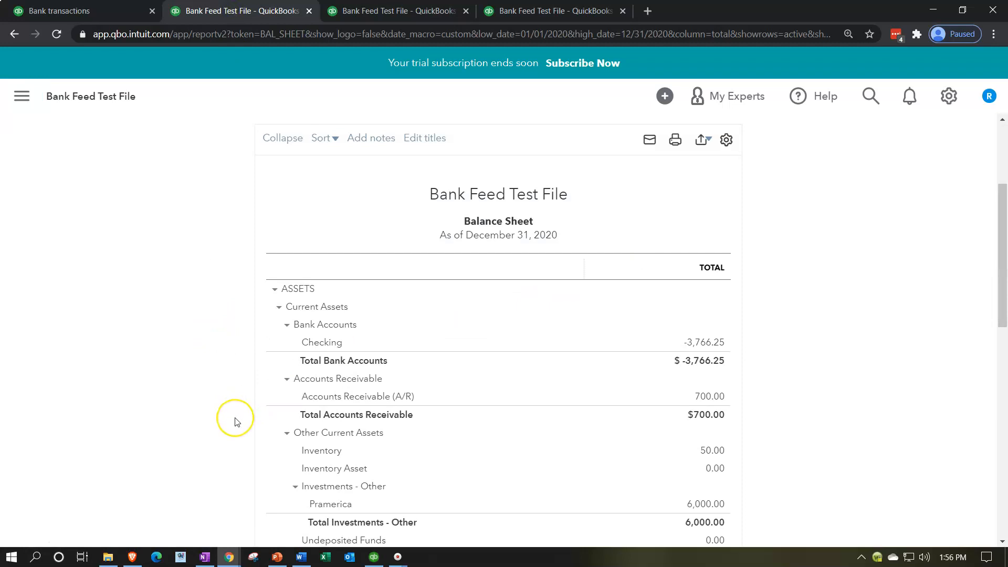
pyautogui.hotkey('ctrl', '+')
pyautogui.hotkey('ctrl', '+')
pyautogui.hotkey('ctrl', '+')
pyautogui.scroll(-2, 234, 418)
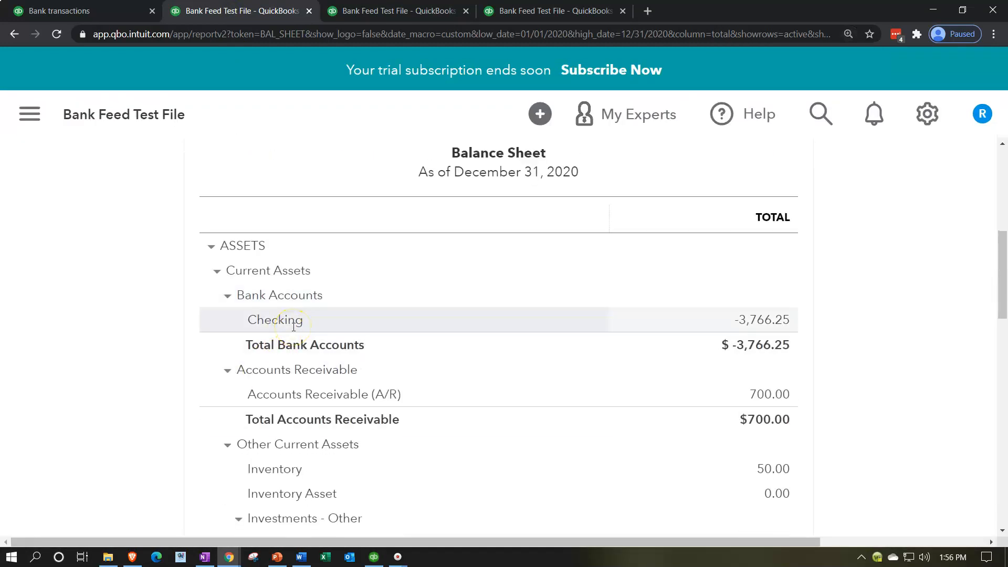
# Rerun the January - December 2020 Profit and Loss report and examine the Utilities location accounts under Expenses.
pyautogui.click(379, 16)
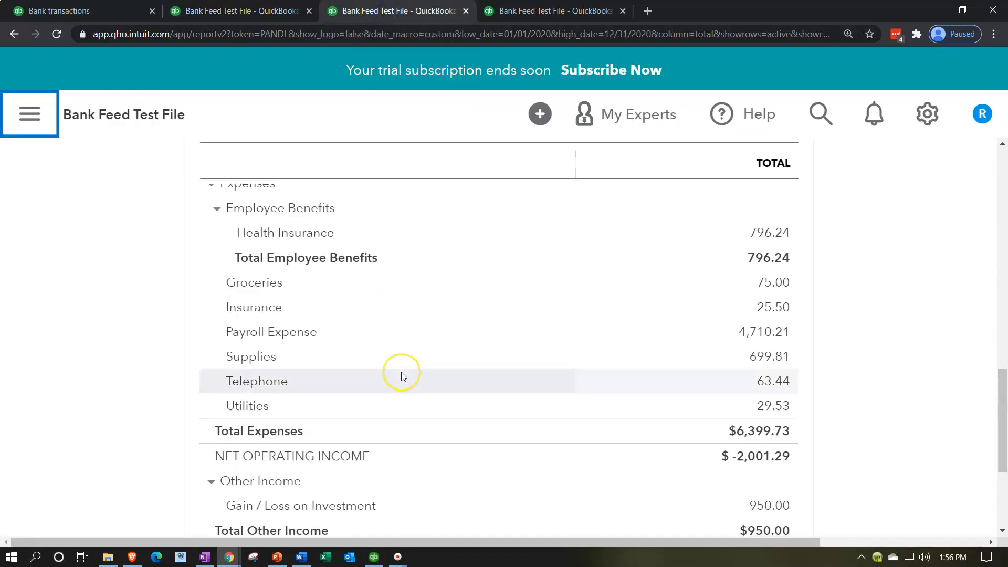
pyautogui.scroll(3, 402, 374)
pyautogui.scroll(10, 401, 371)
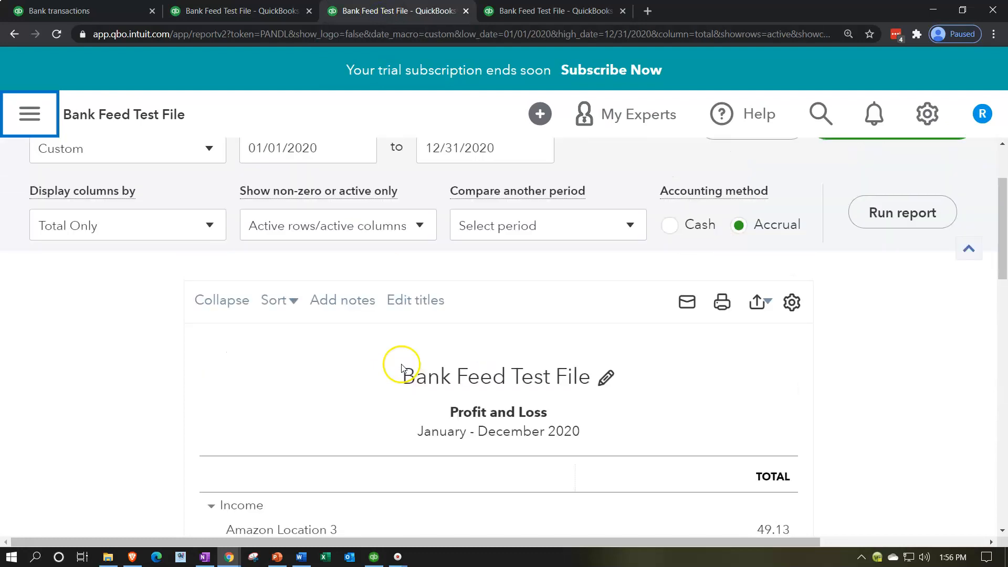
pyautogui.click(884, 267)
pyautogui.scroll(-4, 220, 452)
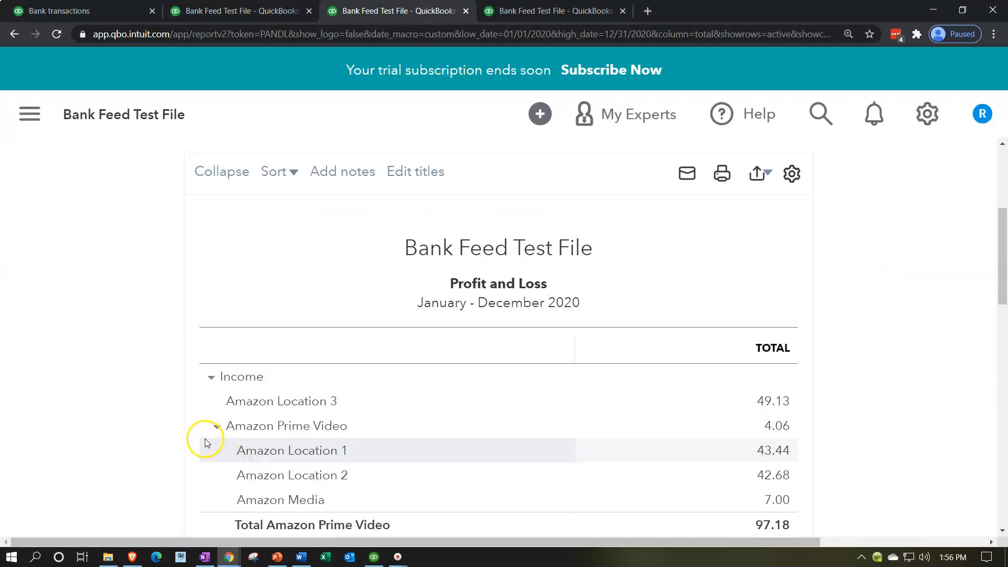
pyautogui.hotkey('ctrl', '-')
pyautogui.scroll(-8, 159, 403)
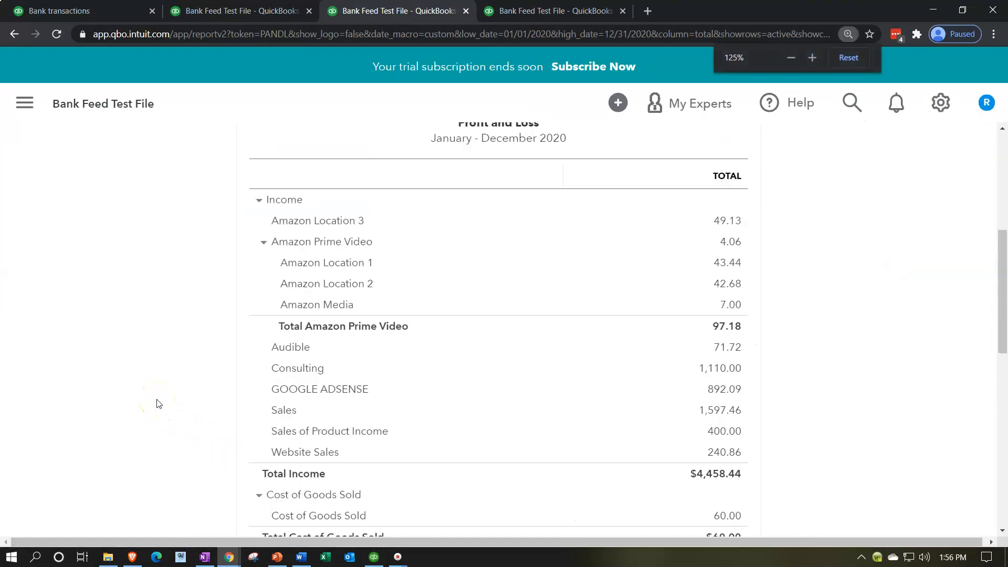
pyautogui.scroll(-1, 159, 403)
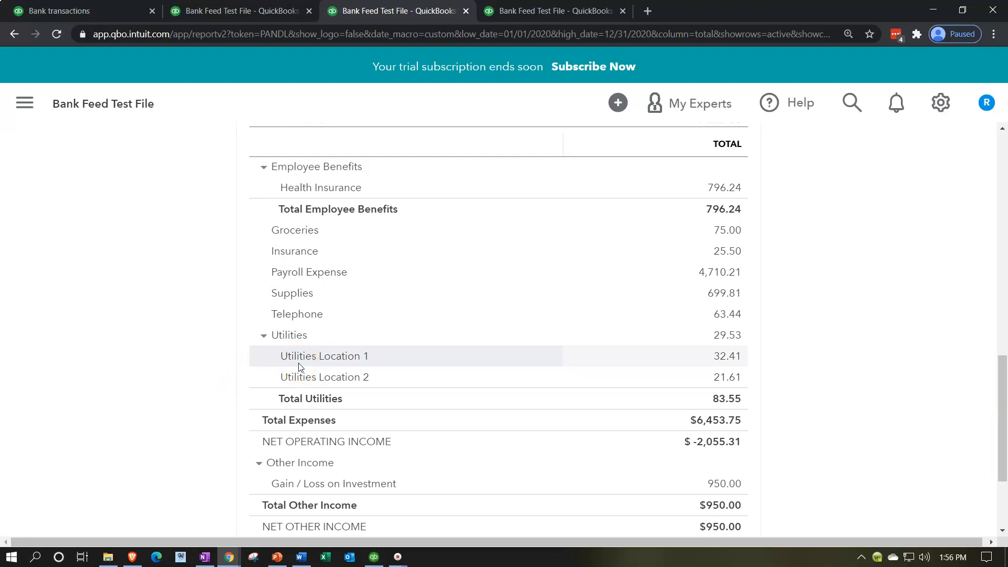
# Drill into the Utilities Location 1 total and examine the category and class split of the 06/19/2020 SO CAL GAS expense without editing it.
pyautogui.click(734, 356)
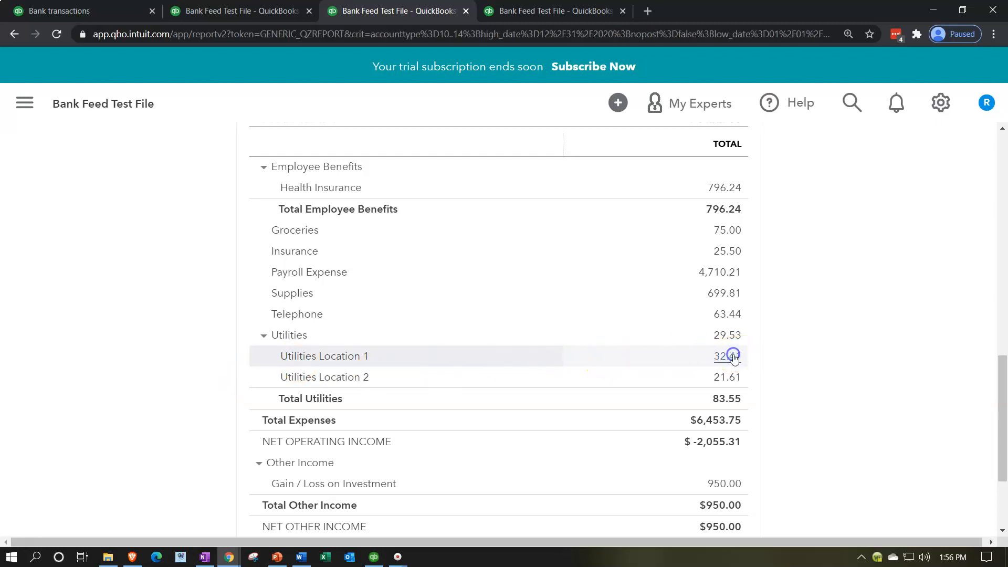
pyautogui.scroll(-3, 731, 355)
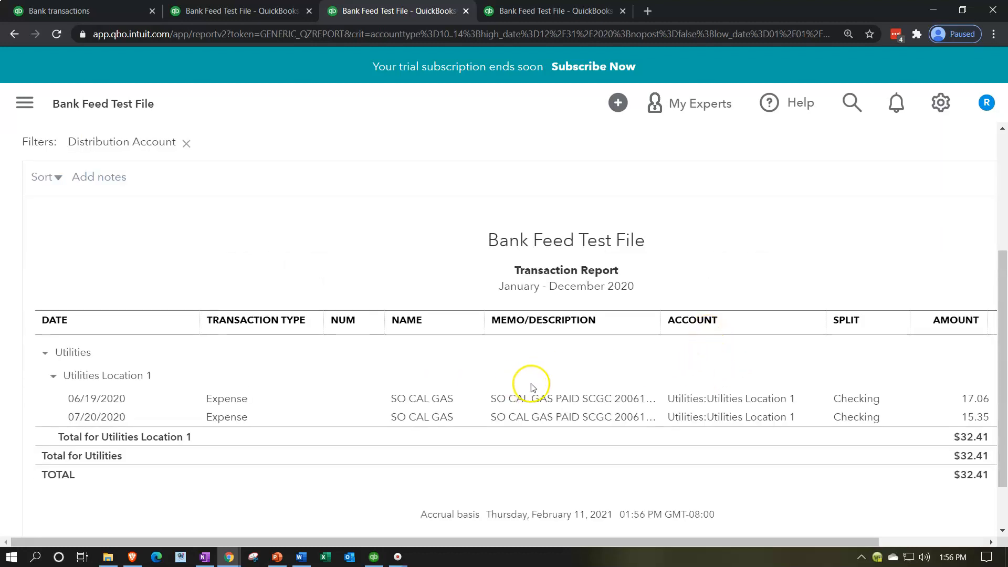
pyautogui.click(976, 400)
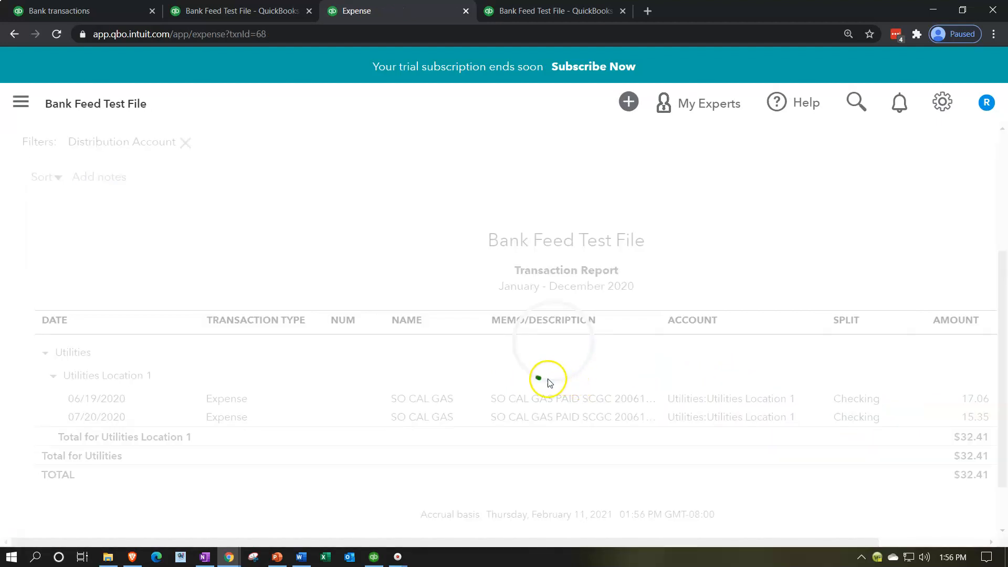
pyautogui.scroll(-2, 425, 346)
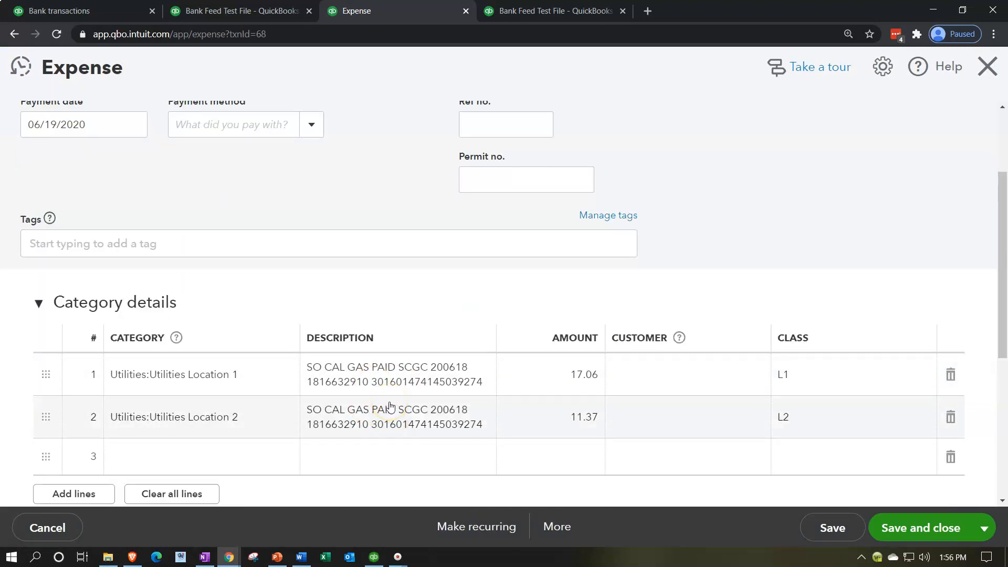
pyautogui.scroll(2, 387, 378)
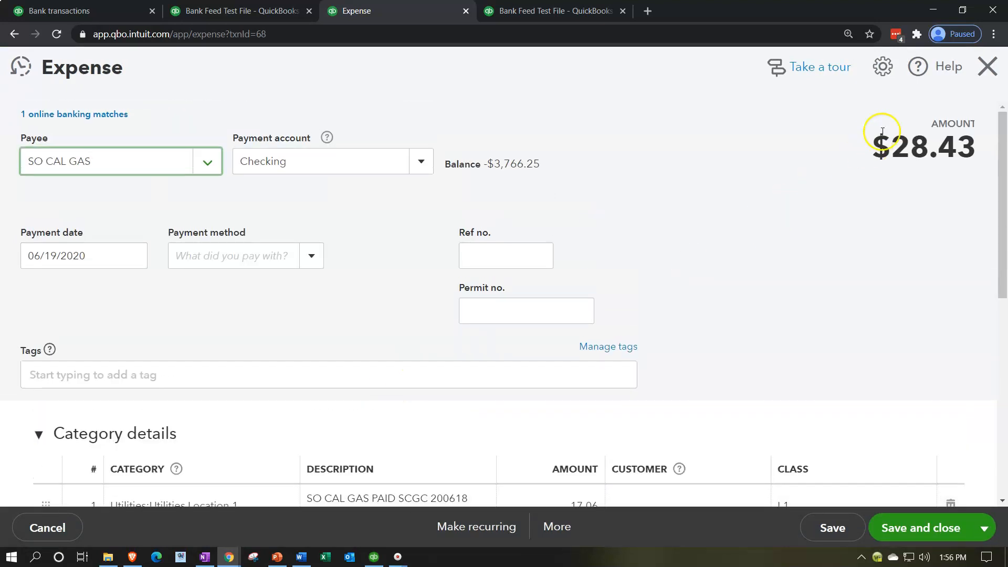
pyautogui.click(989, 78)
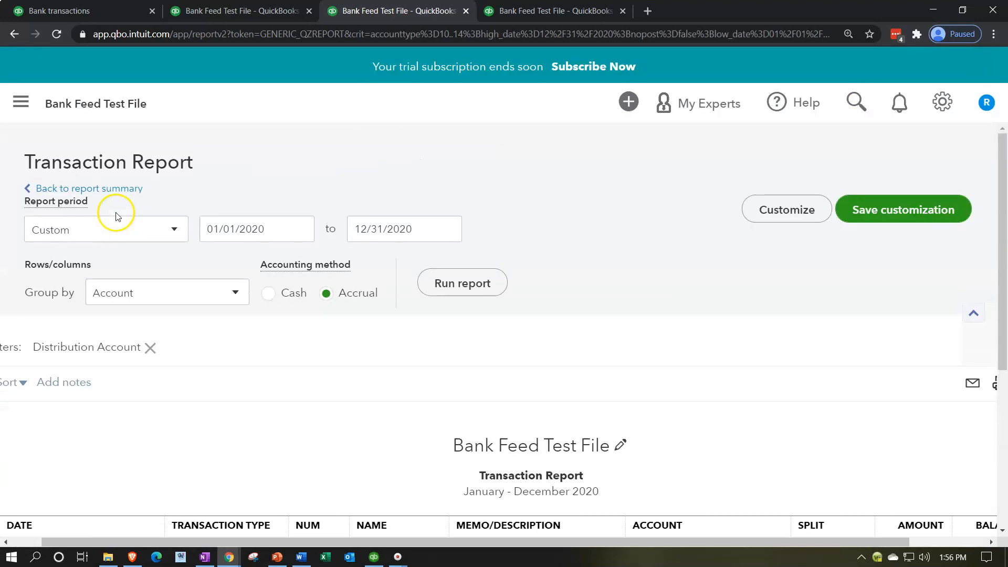
# Return to the Profit and Loss summary and compare the Utilities group expanded and collapsed, leaving it collapsed.
pyautogui.click(116, 190)
pyautogui.scroll(-10, 281, 344)
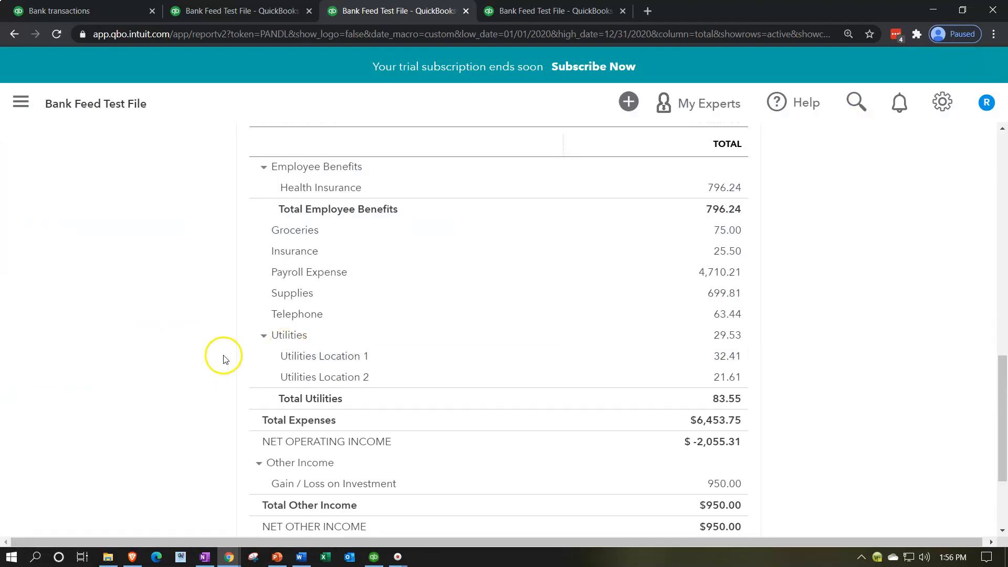
pyautogui.click(263, 335)
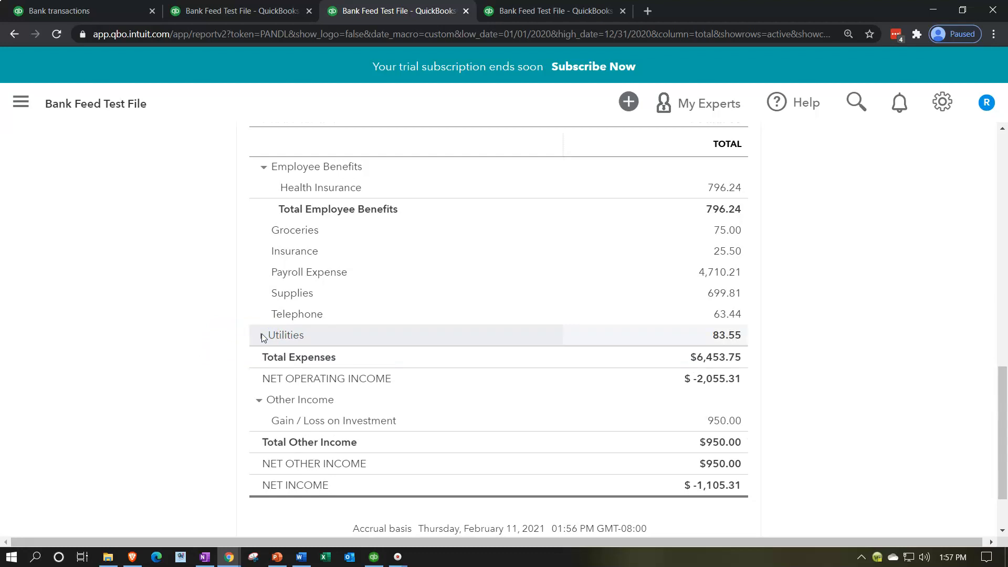
pyautogui.click(263, 336)
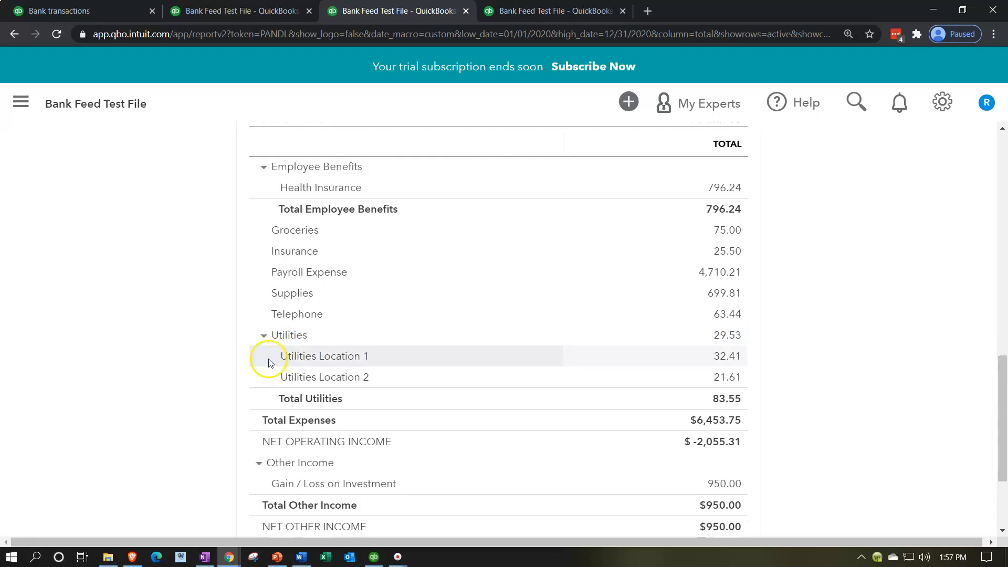
pyautogui.click(264, 335)
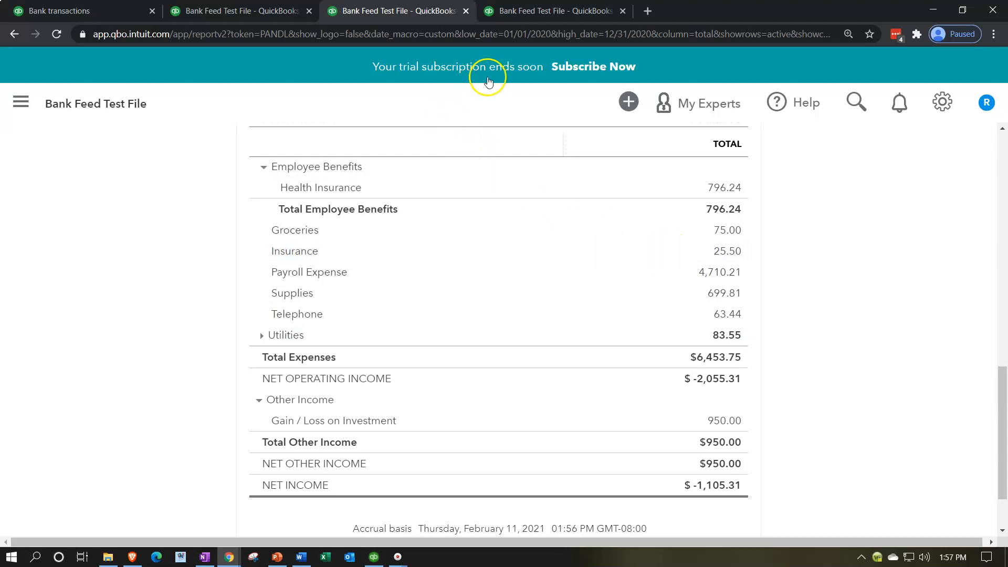
# Rerun the 2020 Profit and Loss by Class report and examine the Utilities amounts under classes L1 and L2.
pyautogui.click(530, 12)
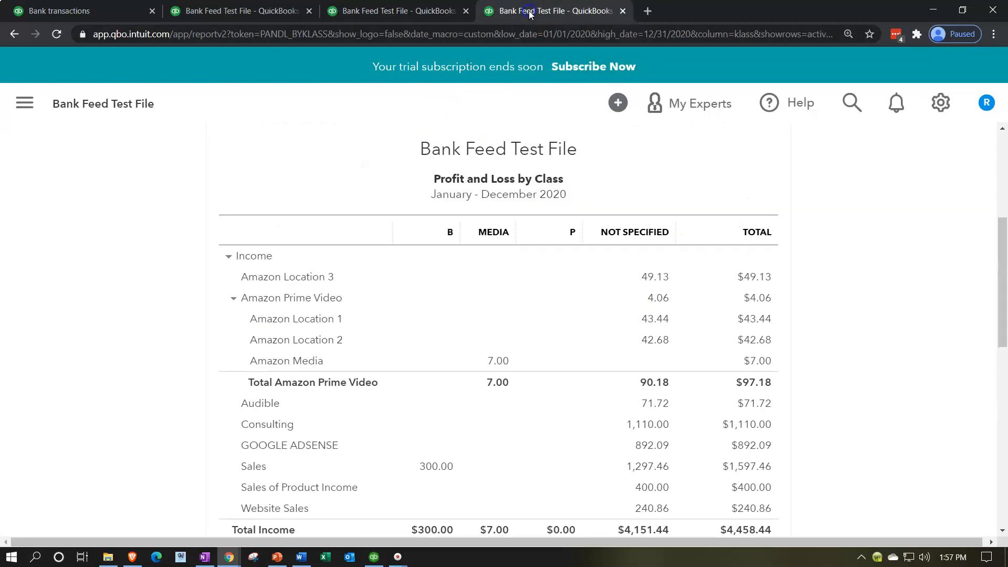
pyautogui.scroll(5, 604, 281)
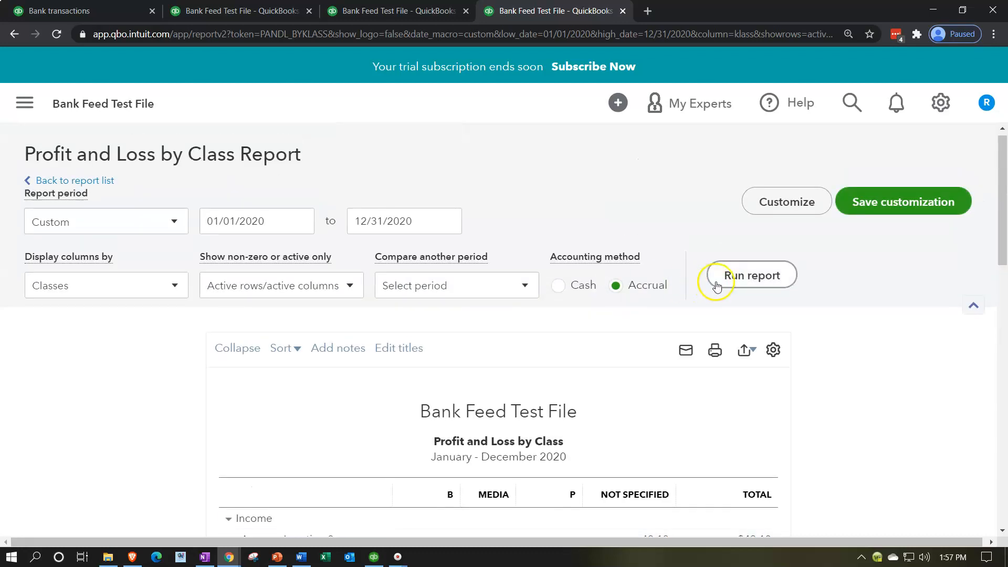
pyautogui.click(728, 281)
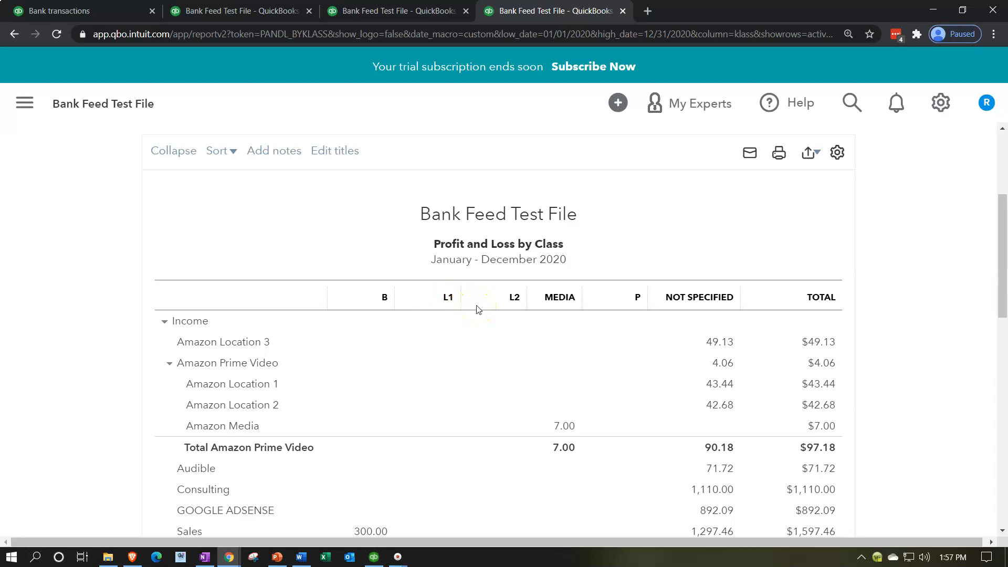
pyautogui.scroll(-10, 477, 310)
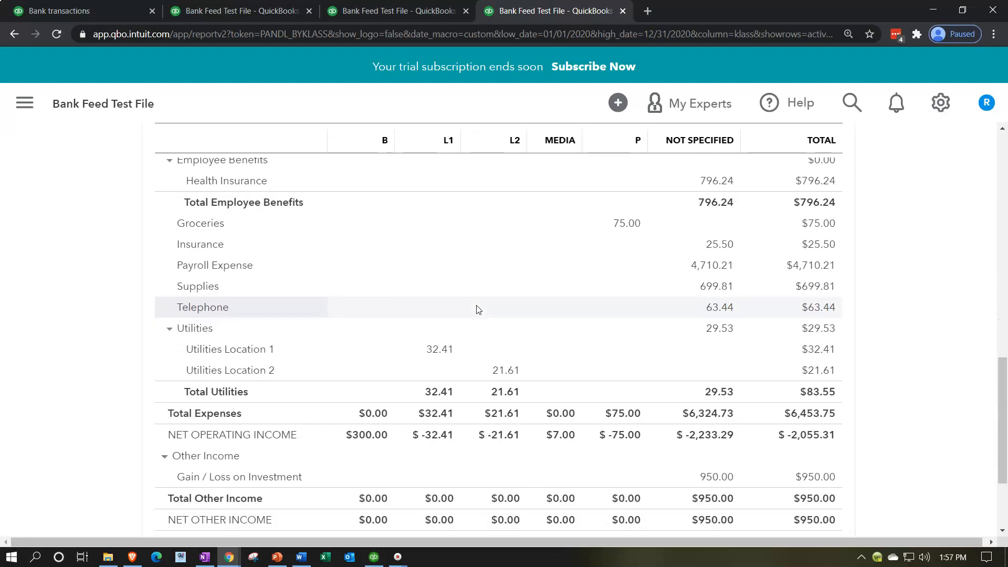
pyautogui.scroll(-2, 477, 310)
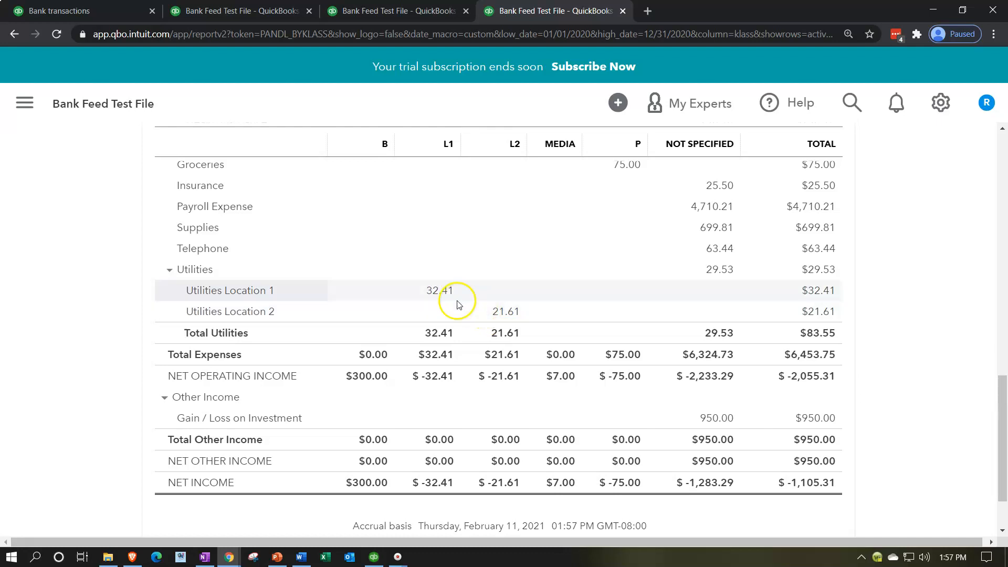